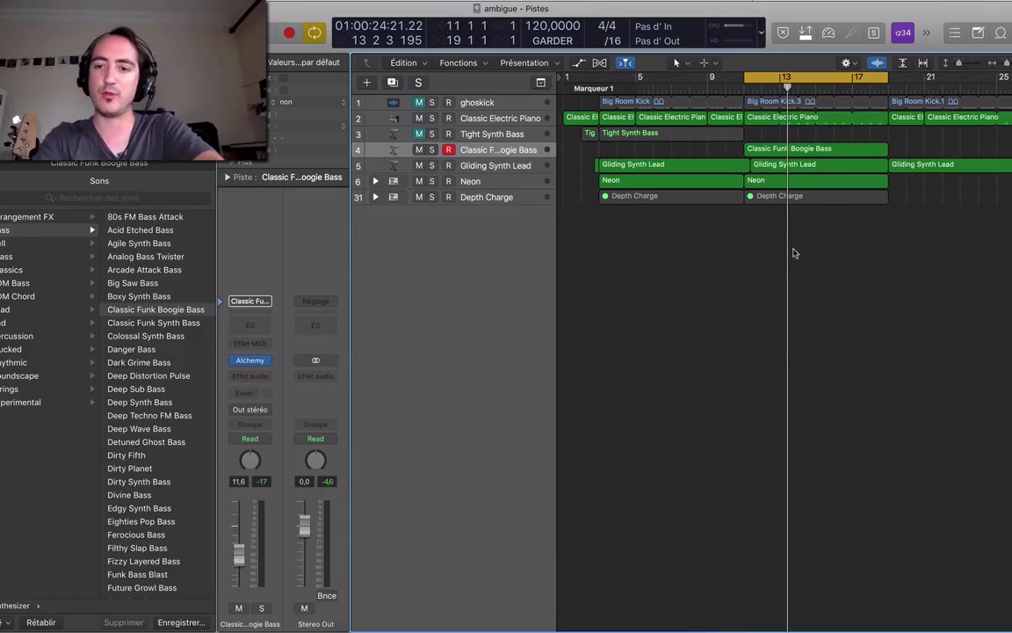
# Play the cycle with the library hidden, lower the Classic Funk Boogie Bass track to about -13.4 dB and mute it.
pyautogui.press('space')
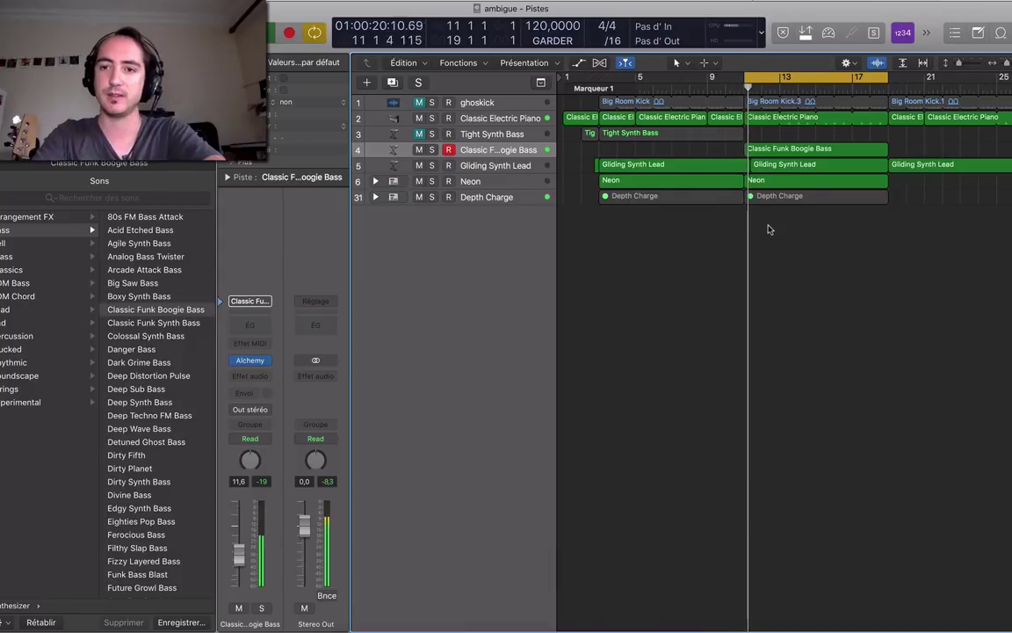
pyautogui.press('y')
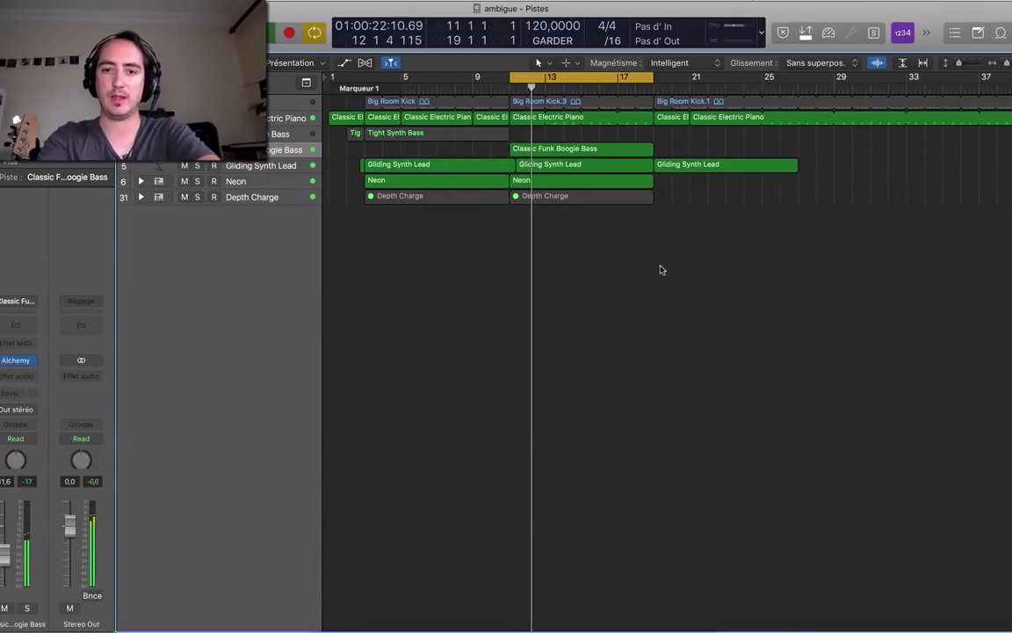
pyautogui.press('z')
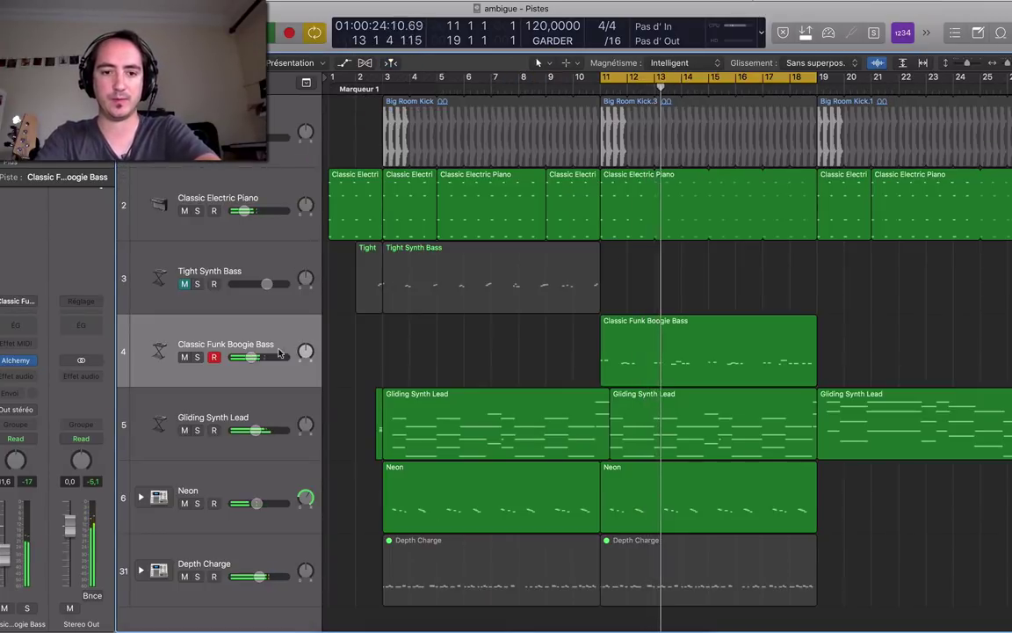
pyautogui.moveTo(251, 357); pyautogui.dragTo(246, 360)
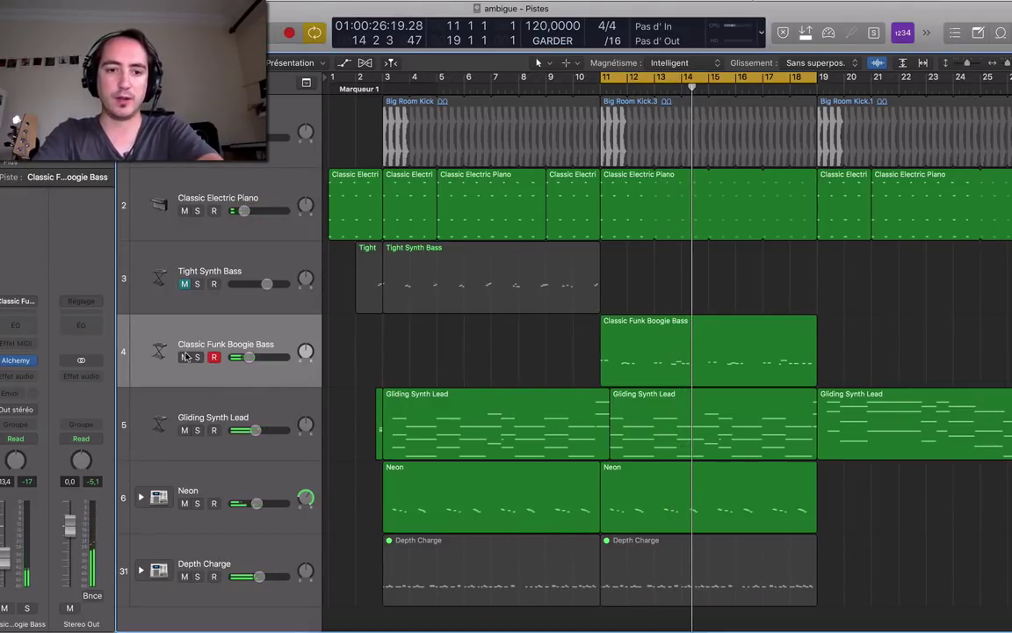
pyautogui.hotkey('ctrl', 'm')
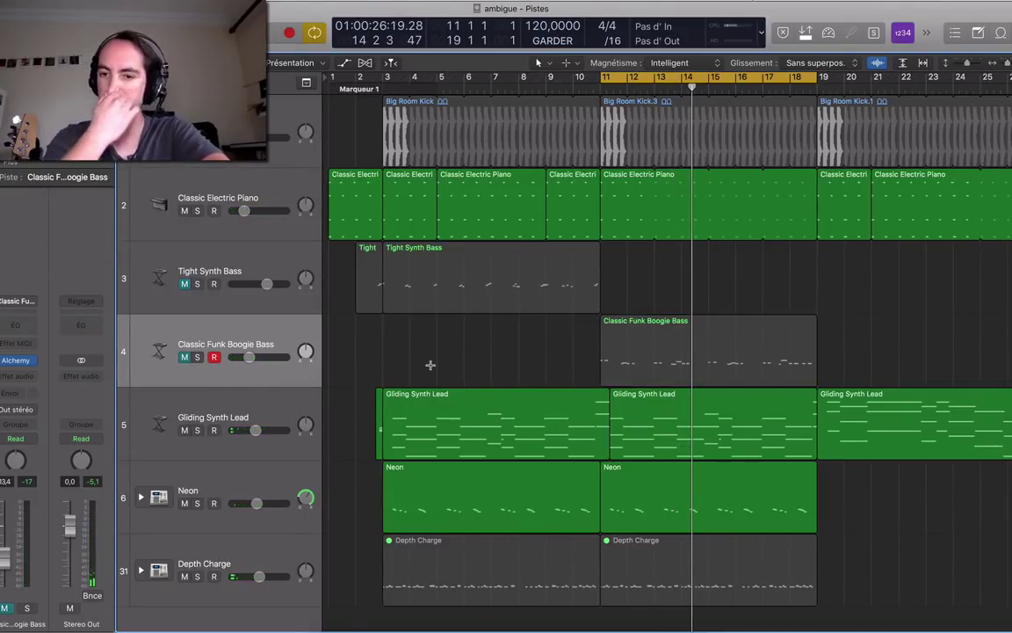
# Open the Gliding Synth Lead region near bar 11 in the Piano Roll and enlarge the note area to examine its chords.
pyautogui.click(665, 419)
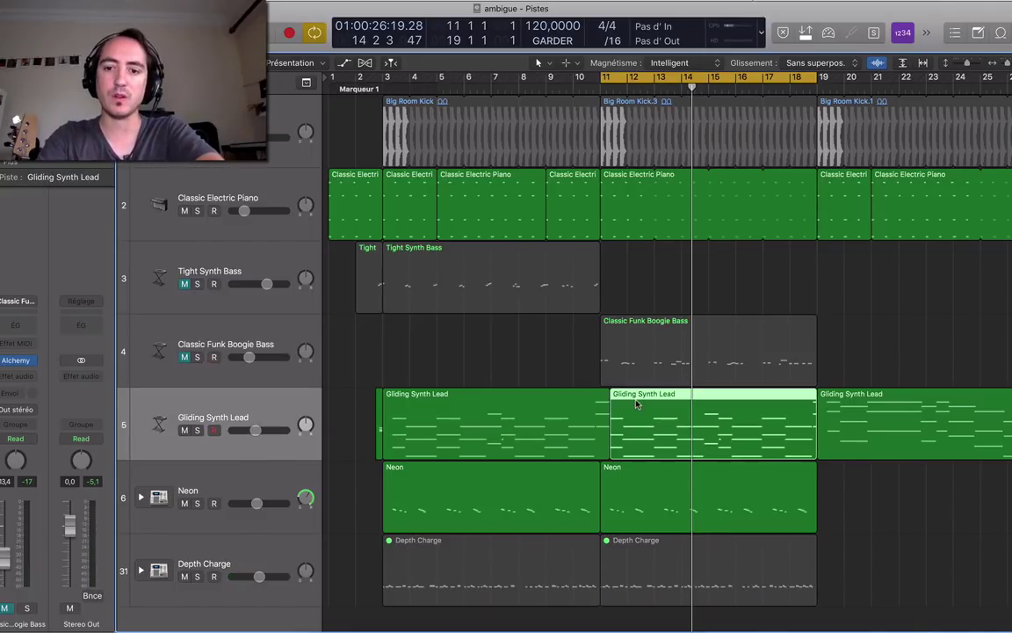
pyautogui.doubleClick(665, 419)
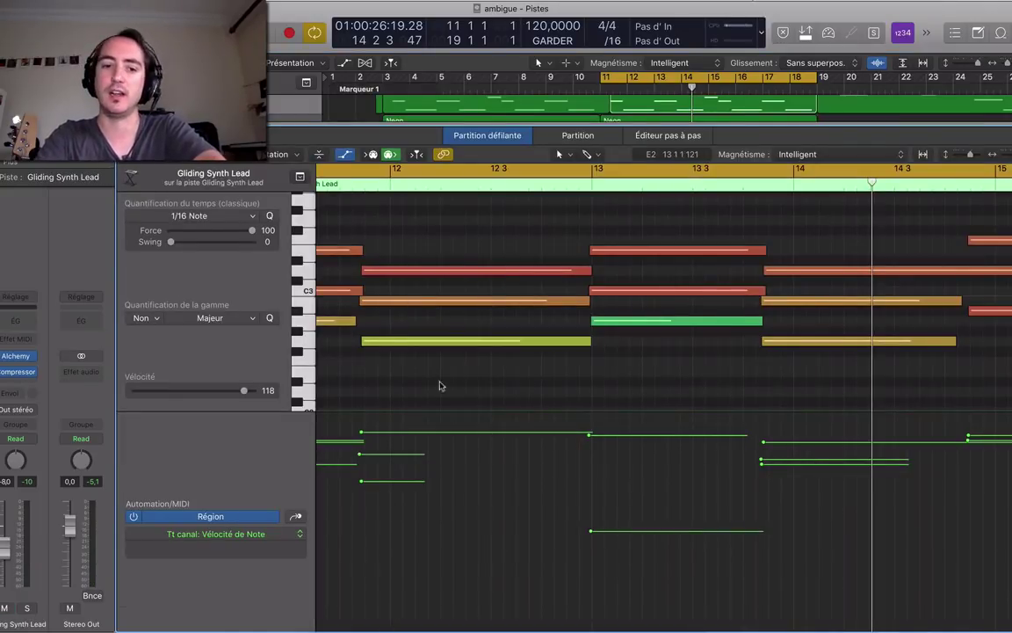
pyautogui.scroll(4, 406, 468)
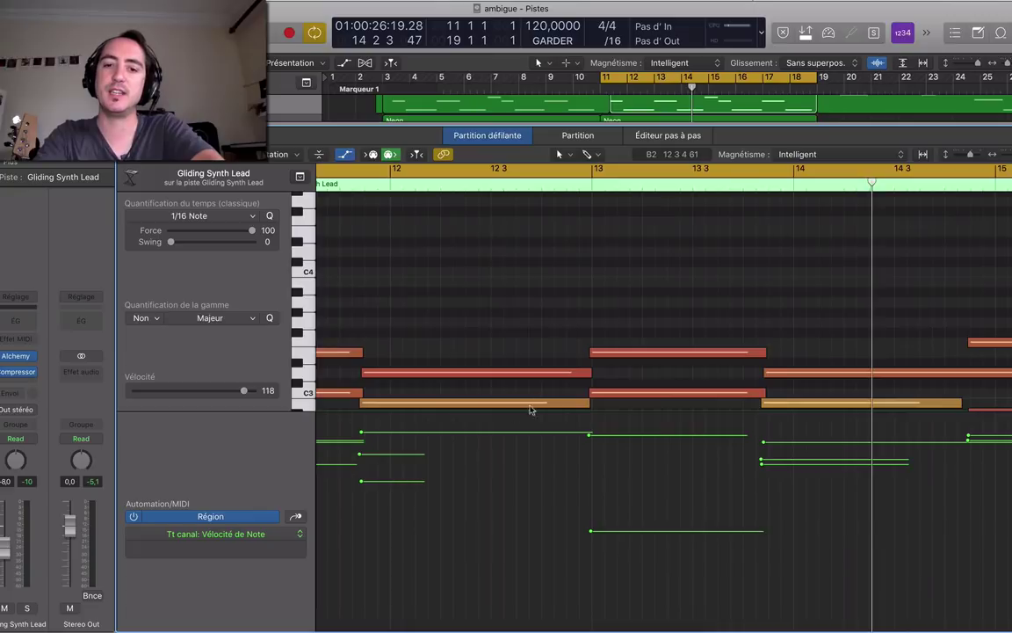
pyautogui.moveTo(527, 410); pyautogui.dragTo(528, 481)
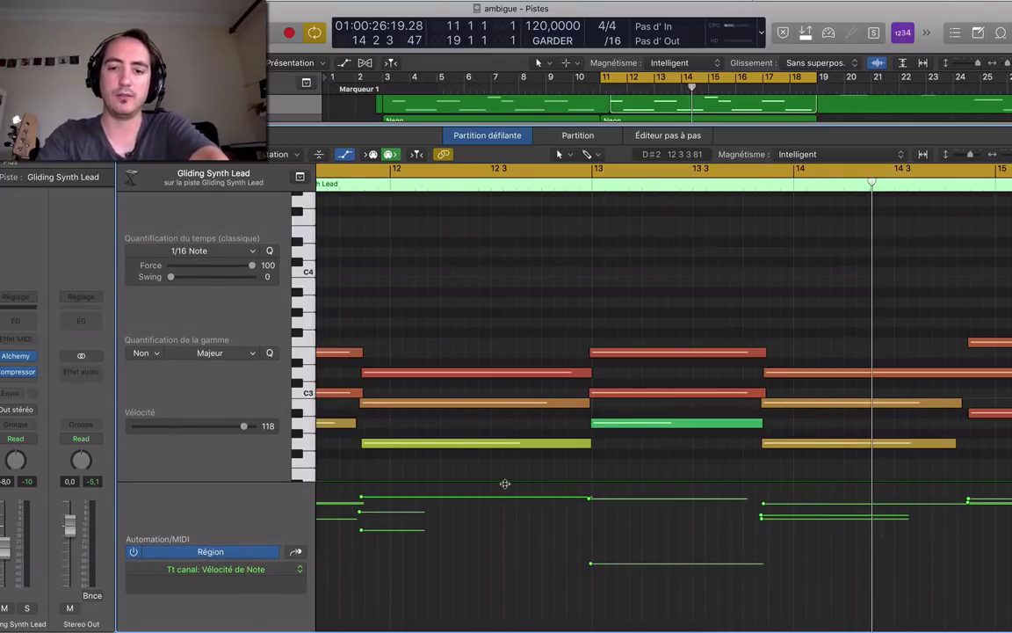
pyautogui.press('super+Left')
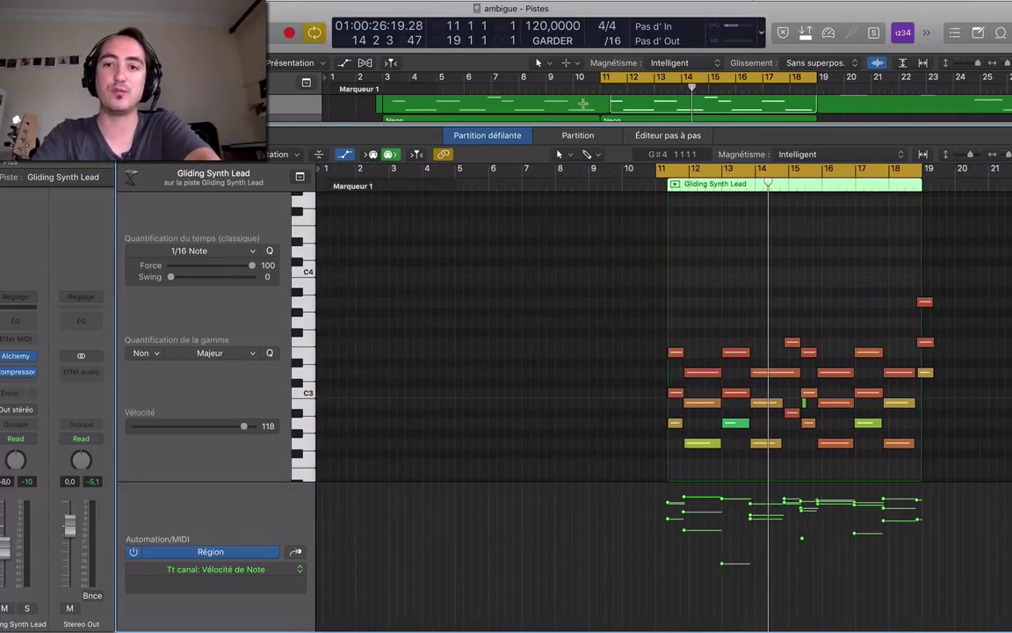
# Switch from the Piano Roll to the mixer and select the Classic Electric Piano track.
pyautogui.scroll(-4, 459, 110)
pyautogui.press('x')
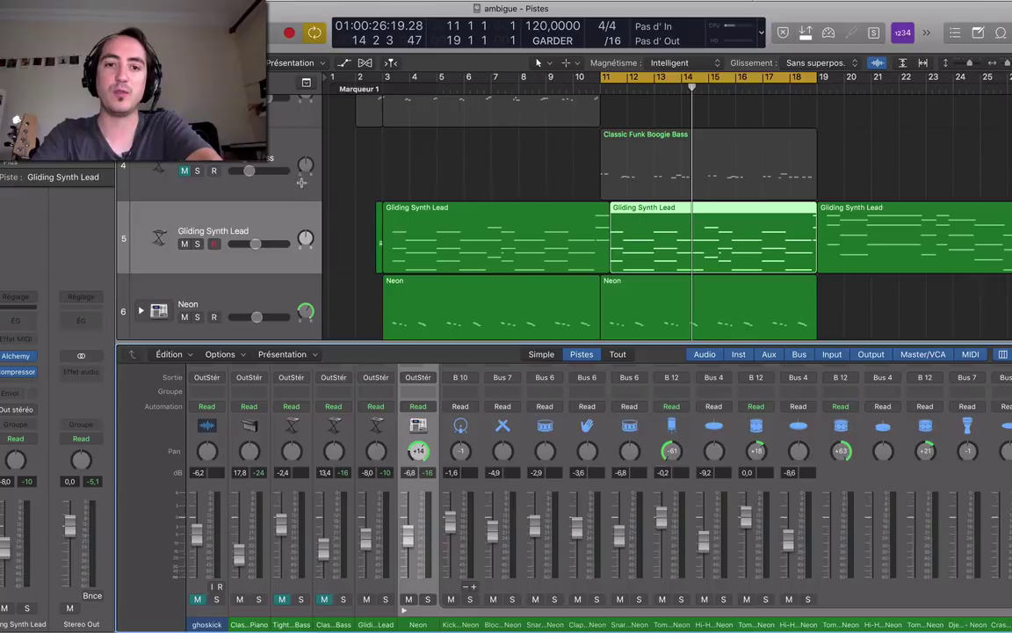
pyautogui.scroll(5, 310, 206)
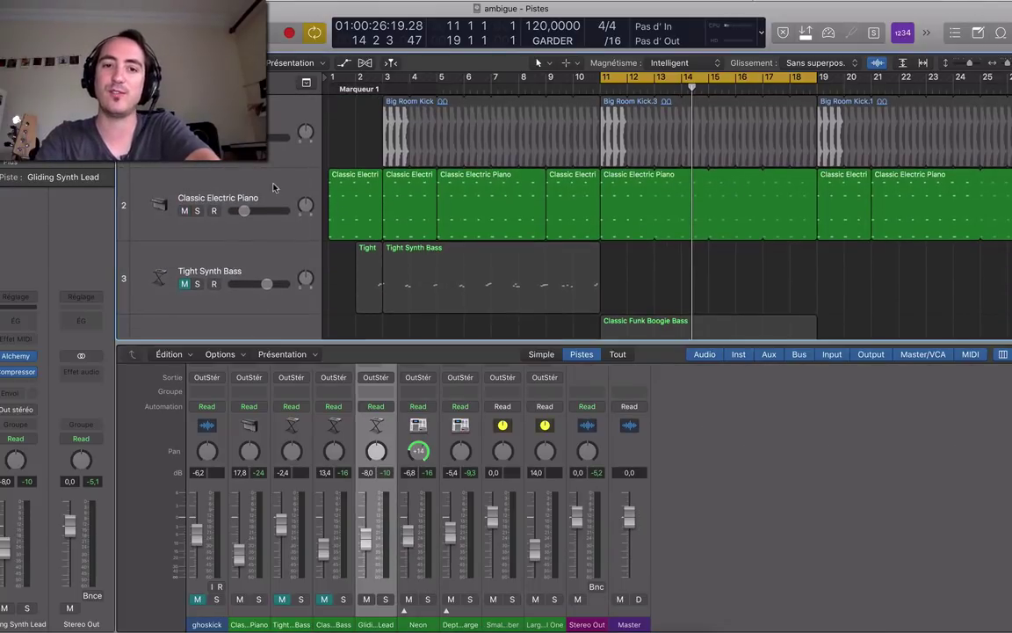
pyautogui.click(273, 187)
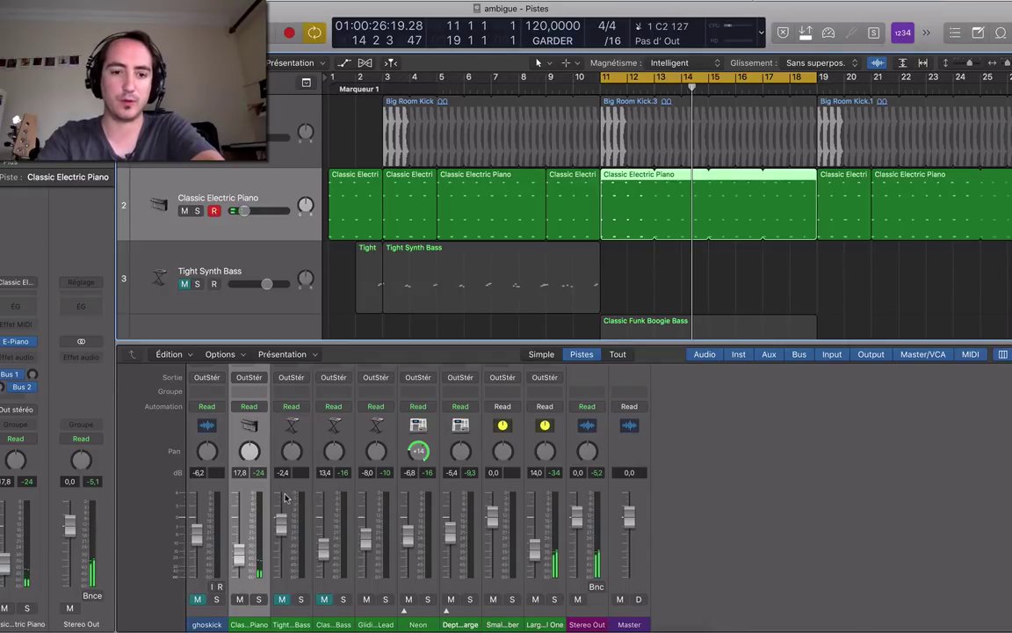
pyautogui.scroll(5, 259, 505)
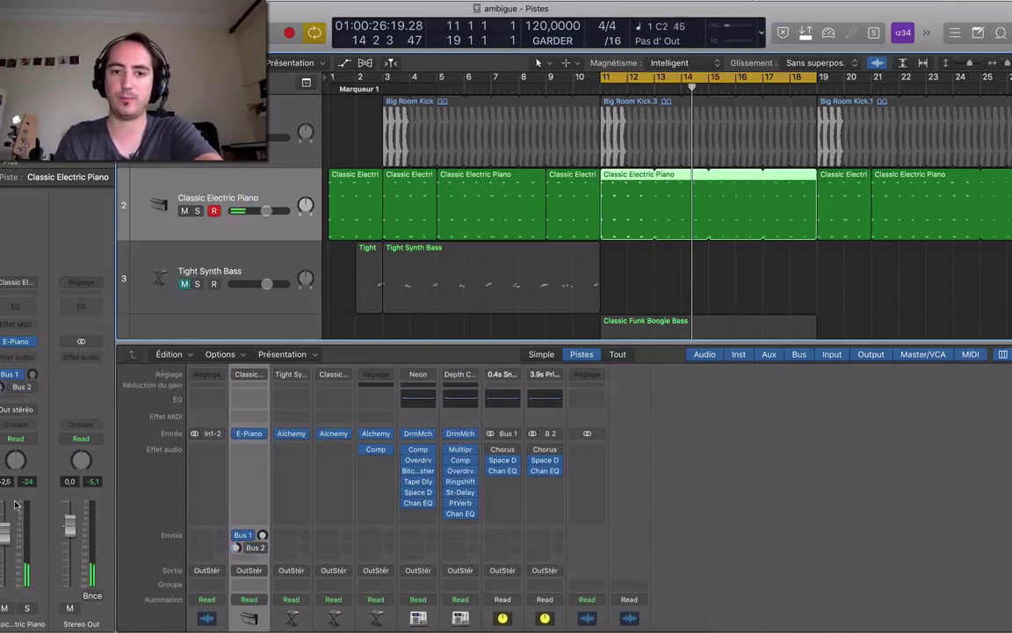
# Set the Classic Electric Piano track's volume to about -15.8 dB and hide the mixer.
pyautogui.moveTo(15, 527); pyautogui.dragTo(15, 504)
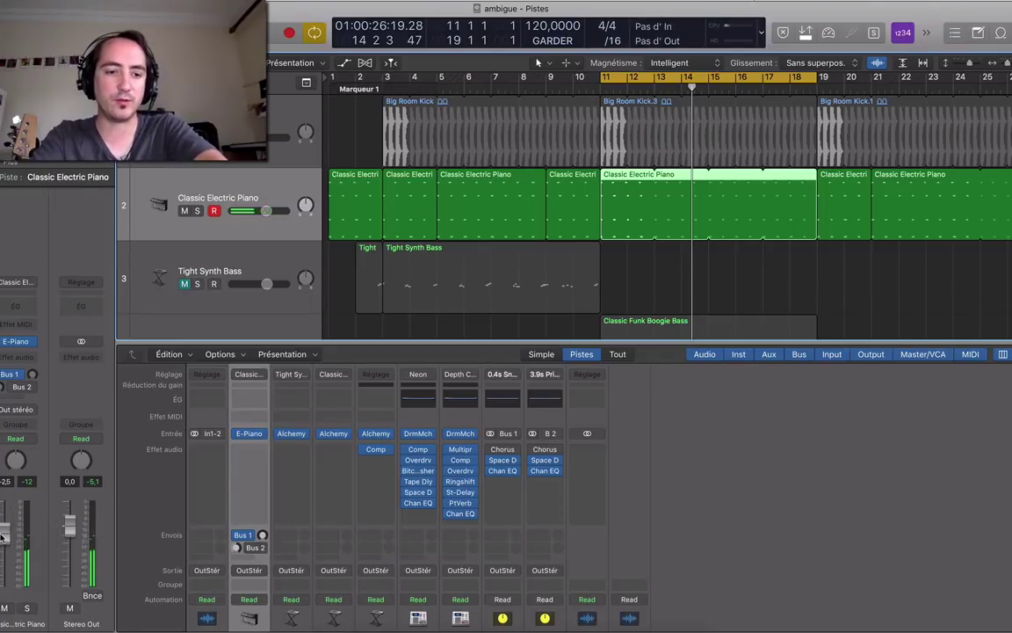
pyautogui.keyDown('alt'); pyautogui.click(2, 561); pyautogui.keyUp('alt')
pyautogui.click(3, 560)
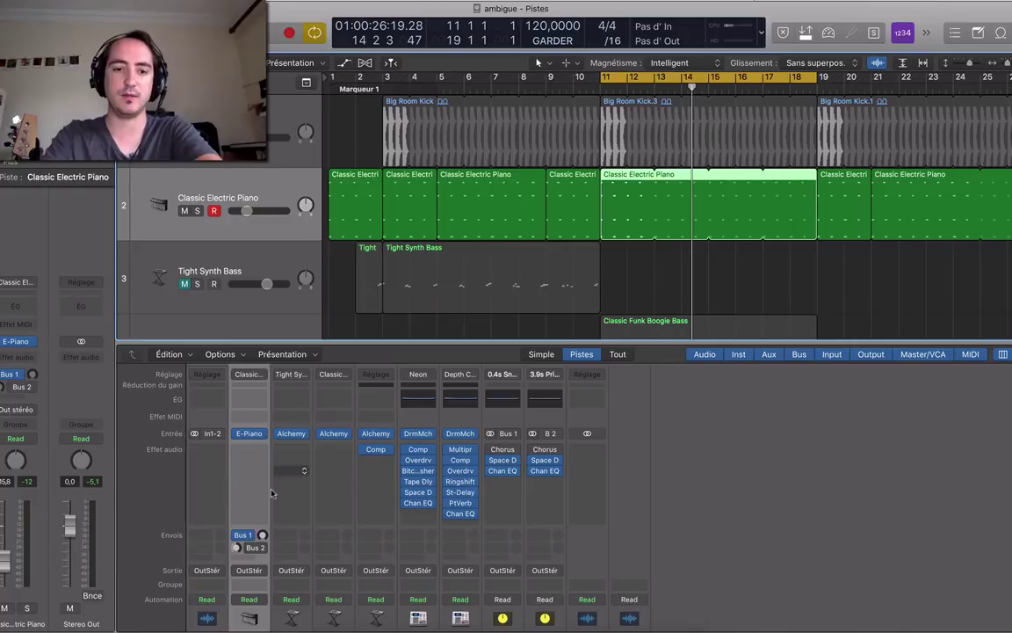
pyautogui.press('x')
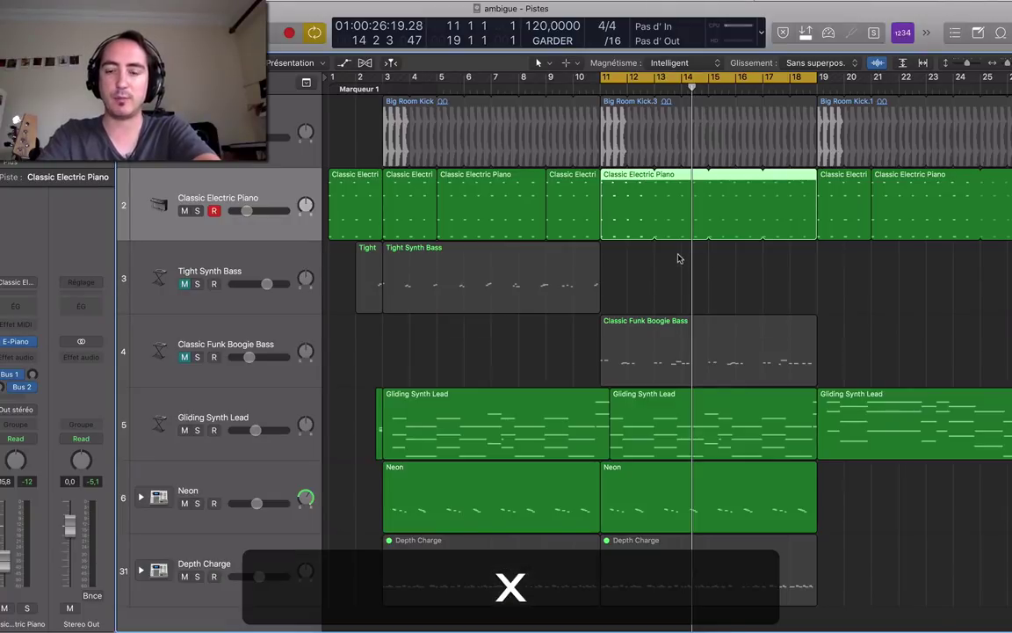
# Select the Depth Charge drum machine track and expand it to show its individual drum tracks.
pyautogui.scroll(-1, 678, 258)
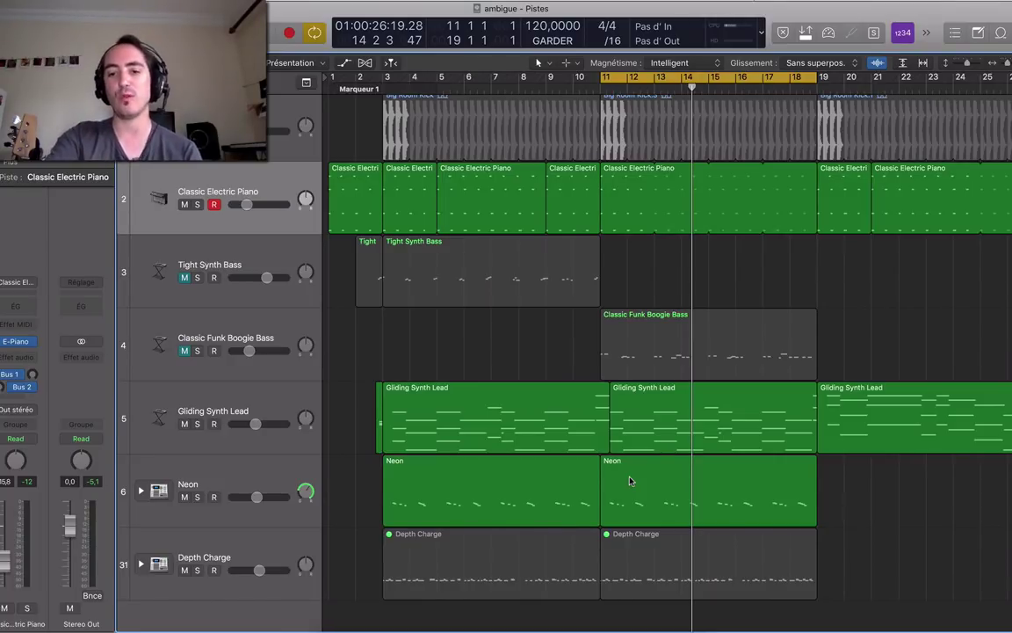
pyautogui.click(630, 480)
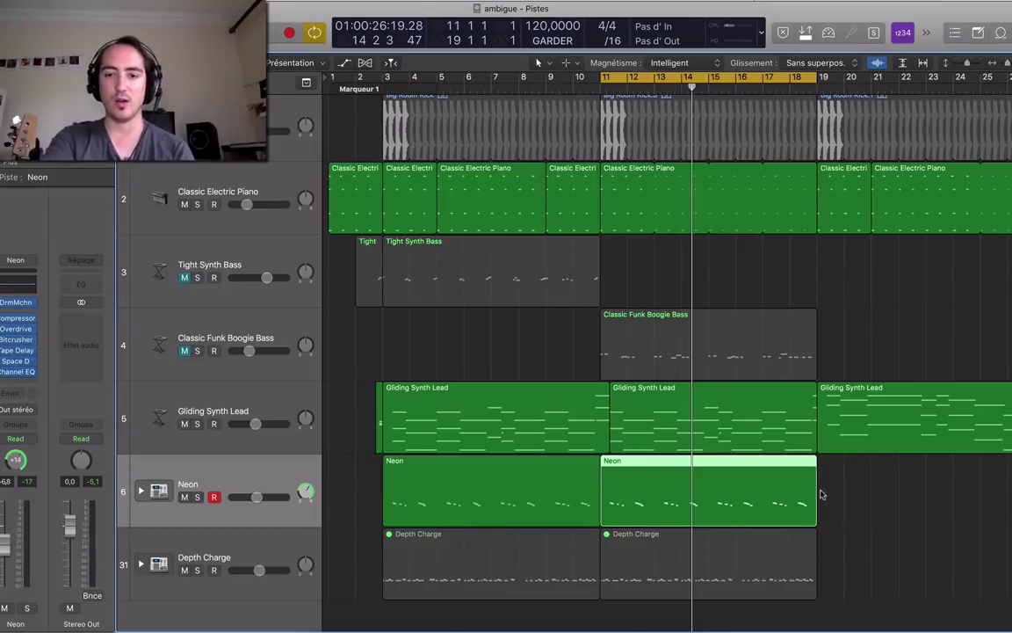
pyautogui.click(193, 541)
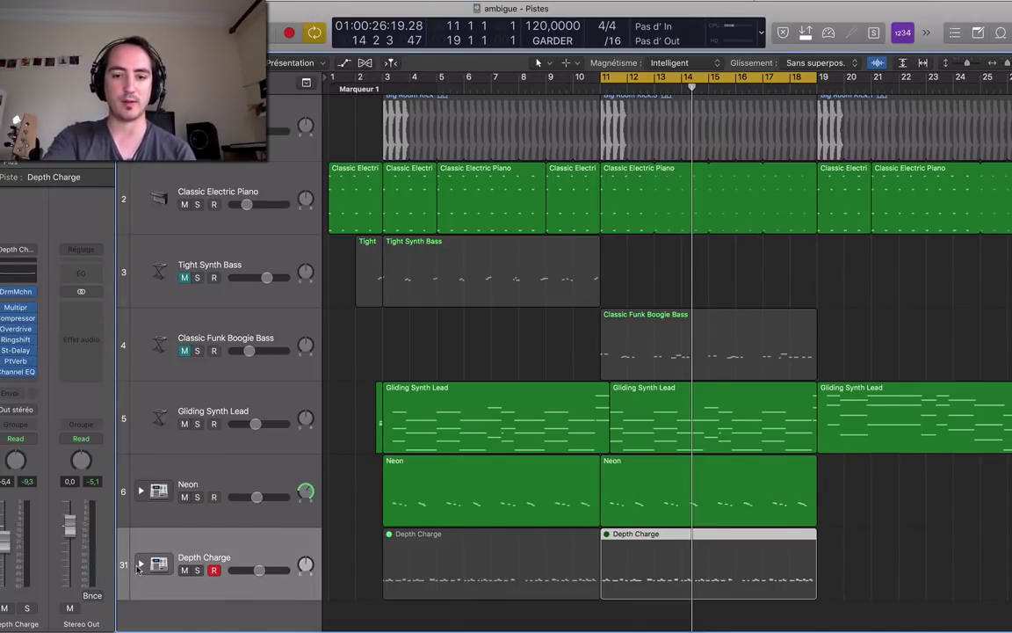
pyautogui.click(139, 566)
pyautogui.scroll(-5, 615, 507)
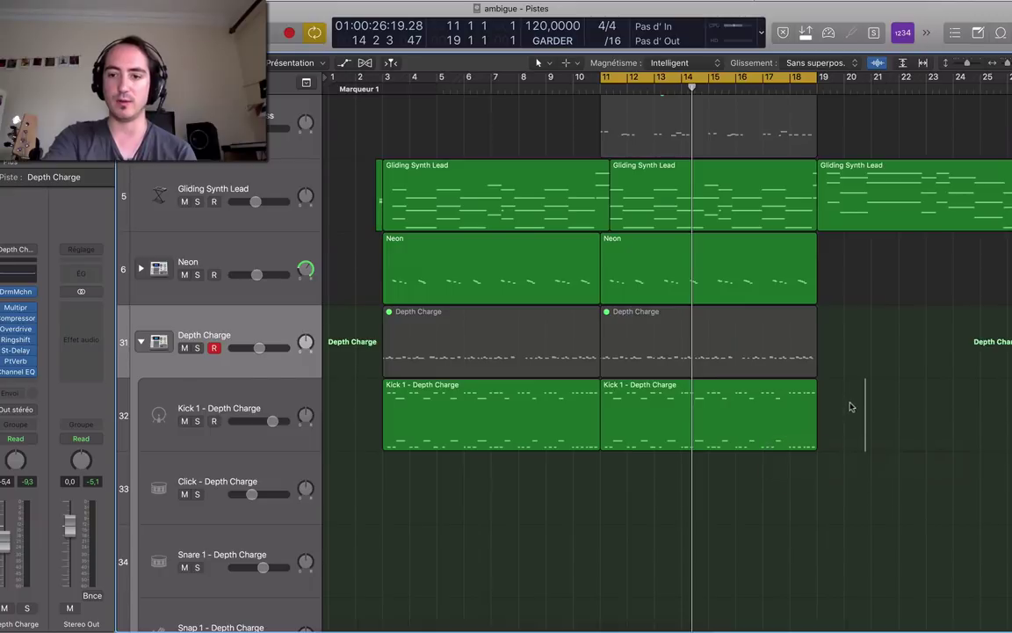
# Open the Kick 1 - Depth Charge region at bar 11 in the Piano Roll and listen to its pattern.
pyautogui.click(724, 389)
pyautogui.press('space')
pyautogui.doubleClick(723, 388)
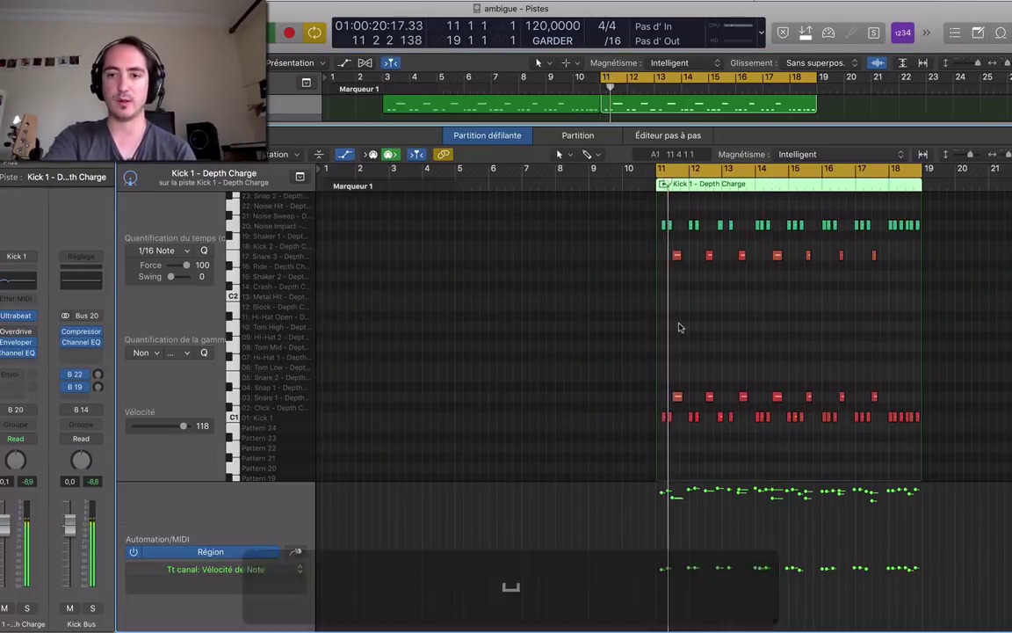
pyautogui.scroll(6, 678, 327)
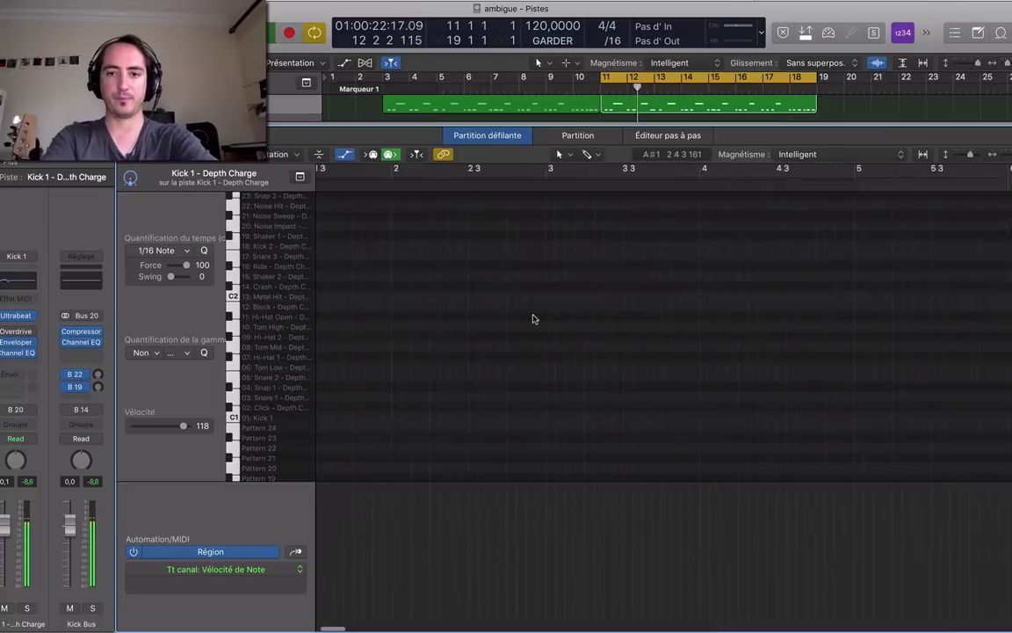
pyautogui.hscroll(15, 533, 318)
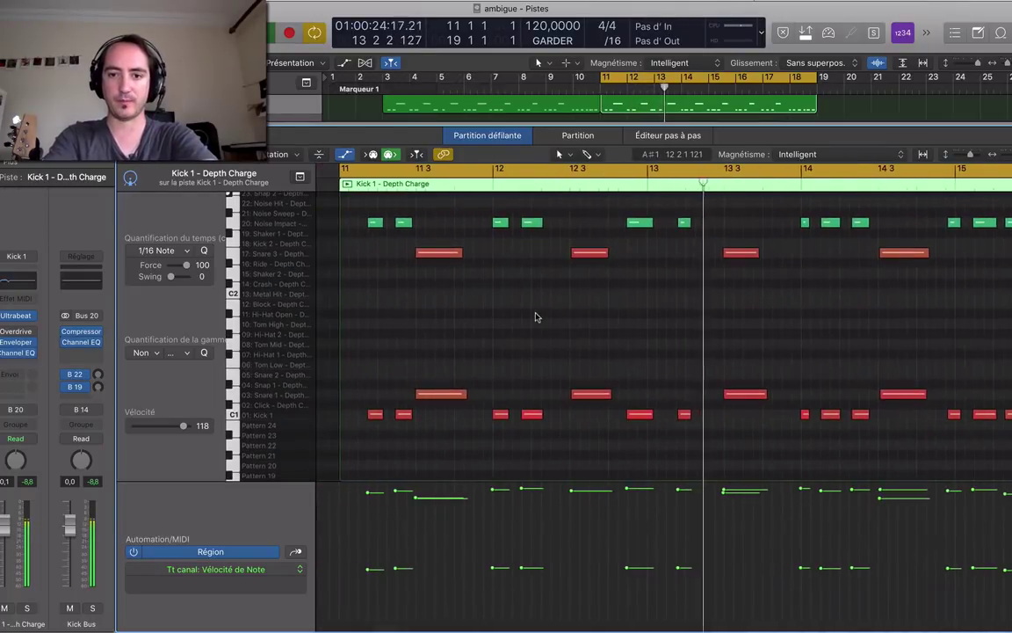
pyautogui.hscroll(-3, 536, 317)
pyautogui.press('space')
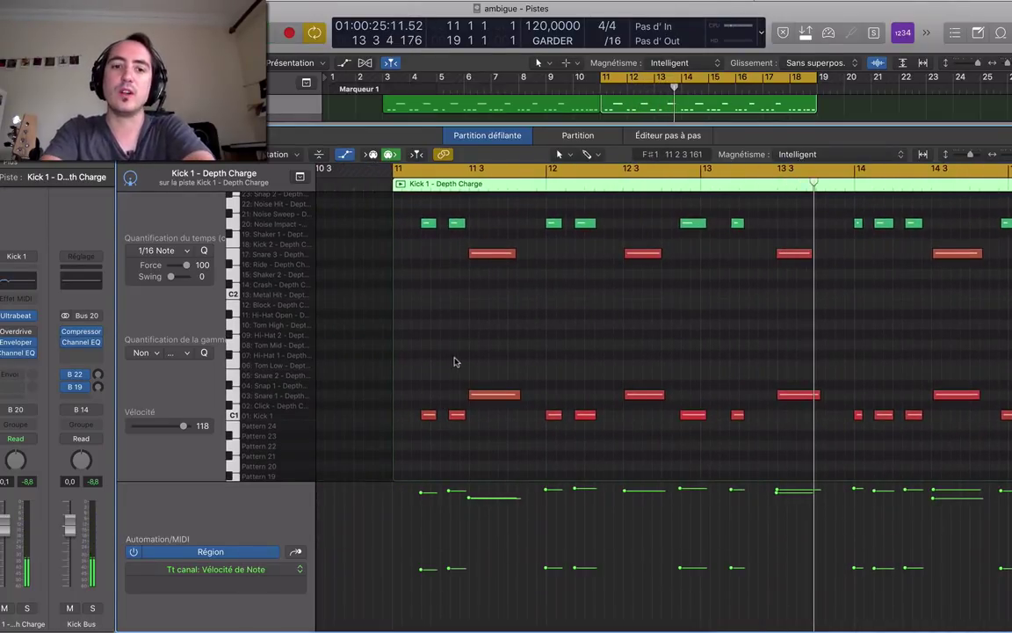
# Hide the automation area, lower the bar 11 Snare 3 note's velocity, set the Snare 1 note's to 79 and audition the pattern.
pyautogui.press('a')
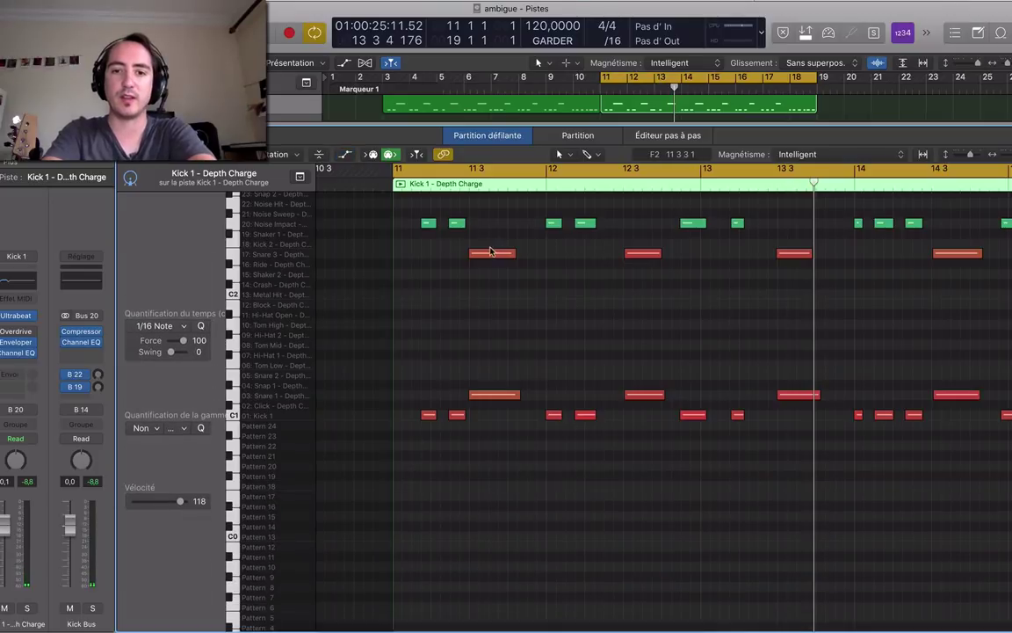
pyautogui.click(491, 252)
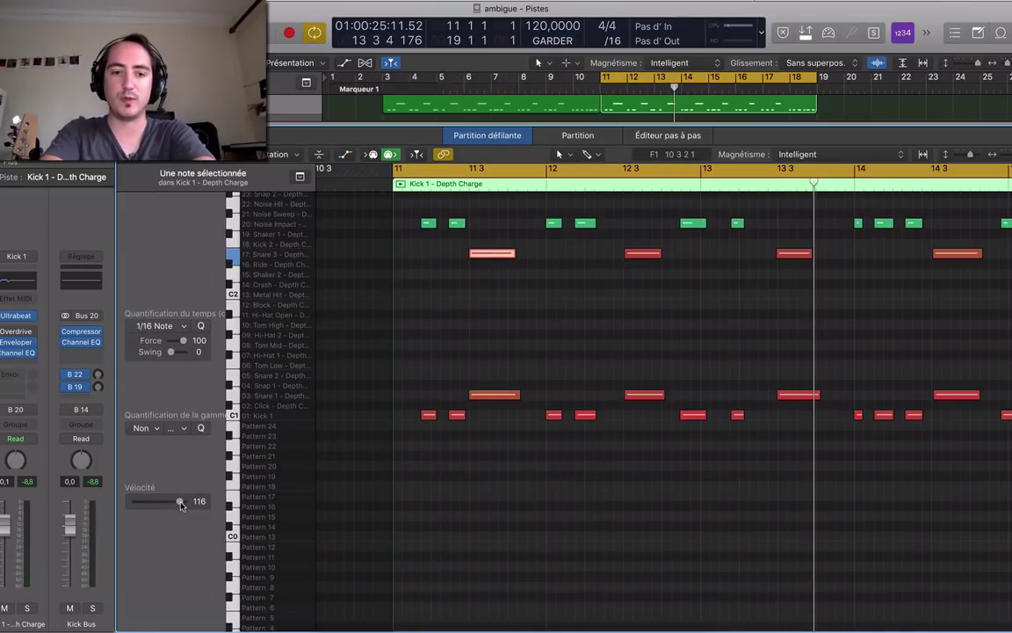
pyautogui.moveTo(180, 503)
pyautogui.mouseDown()
pyautogui.moveTo(140, 508)
pyautogui.moveTo(176, 502)
pyautogui.moveTo(164, 501)
pyautogui.mouseUp()
pyautogui.click(483, 395)
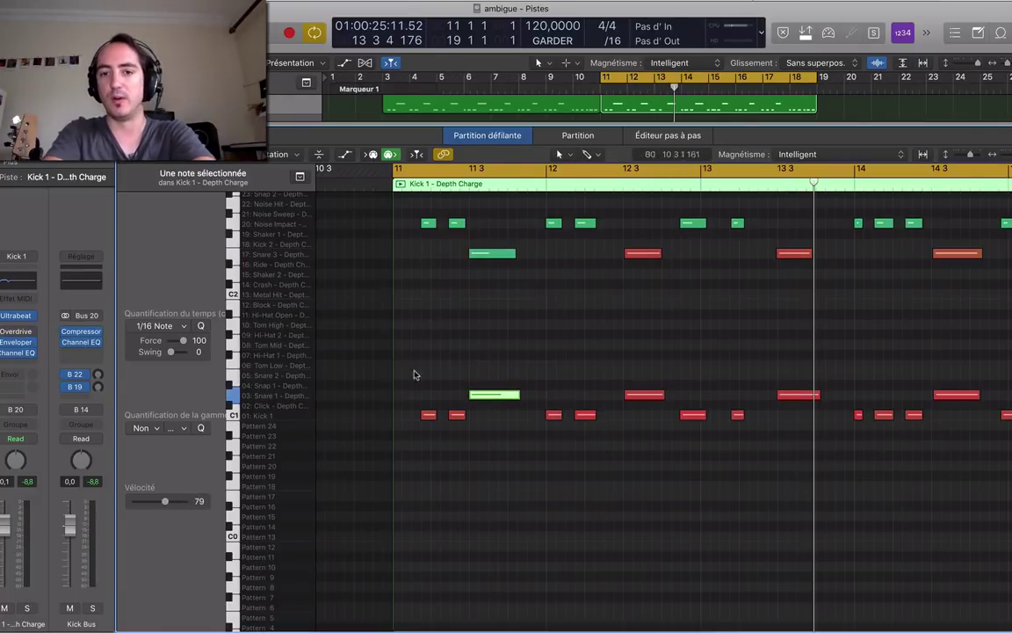
pyautogui.click(414, 375)
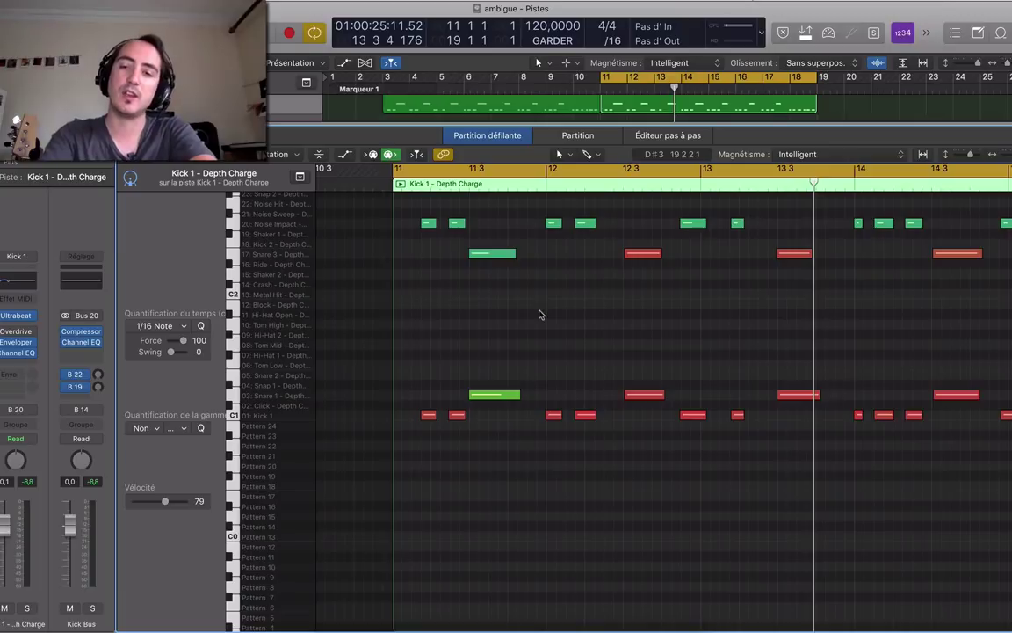
pyautogui.press('space')
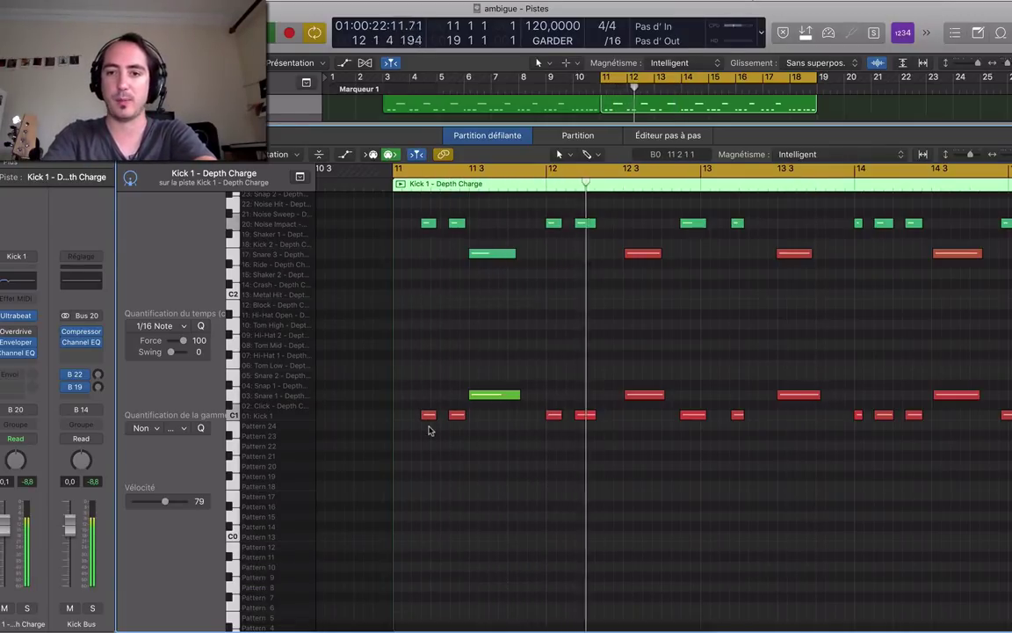
pyautogui.press('space')
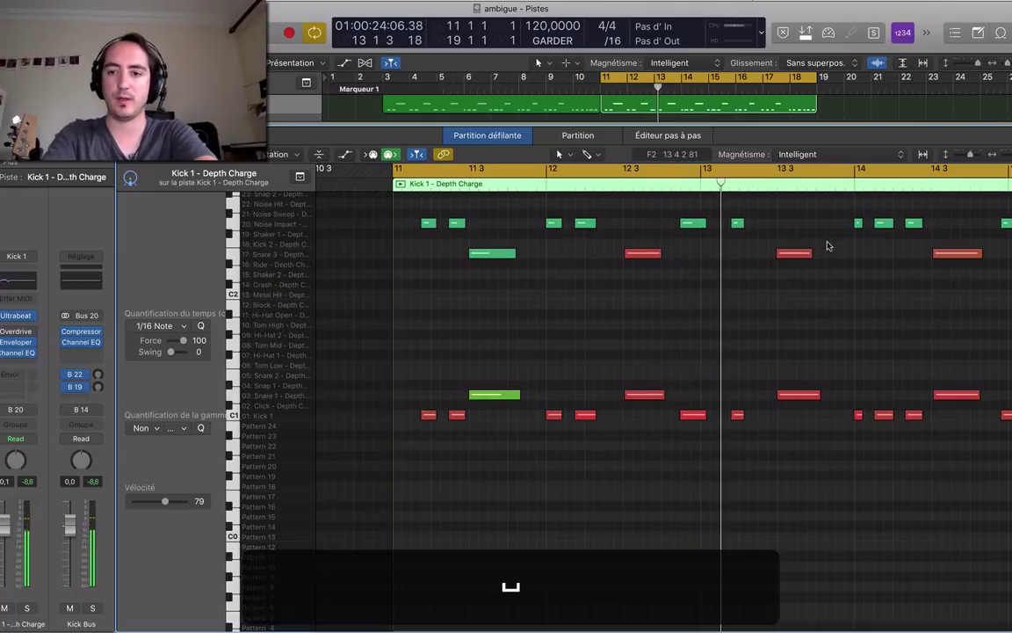
# Reduce the velocities of the bar 13 snare notes, setting the Snare 3 note to 87, and play back the pattern.
pyautogui.moveTo(827, 244); pyautogui.dragTo(774, 402)
pyautogui.moveTo(181, 501)
pyautogui.mouseDown()
pyautogui.moveTo(154, 502)
pyautogui.moveTo(168, 501)
pyautogui.mouseUp()
pyautogui.click(725, 313)
pyautogui.click(795, 254)
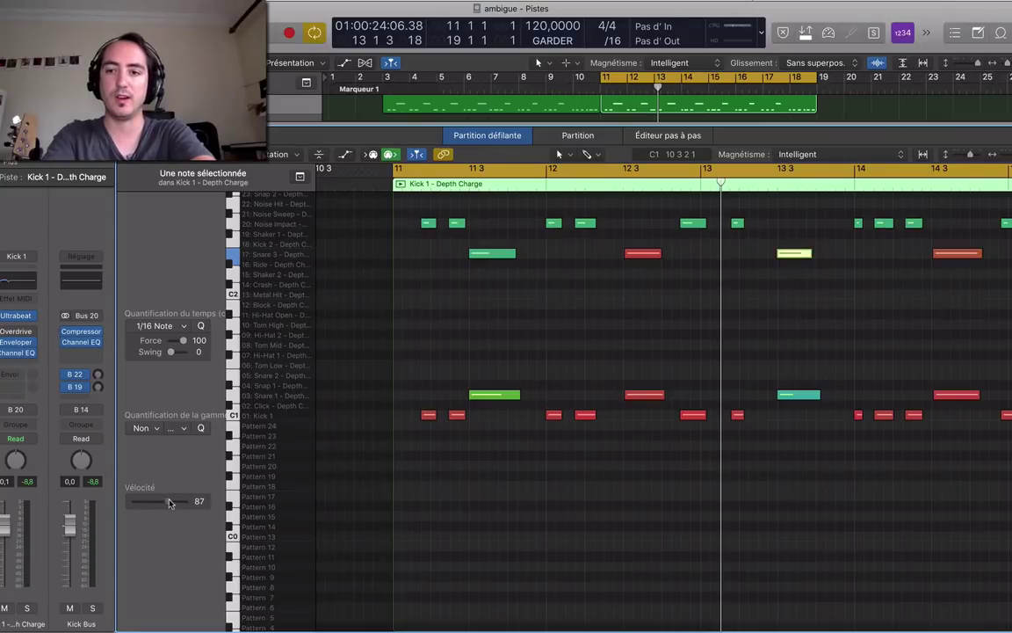
pyautogui.click(489, 352)
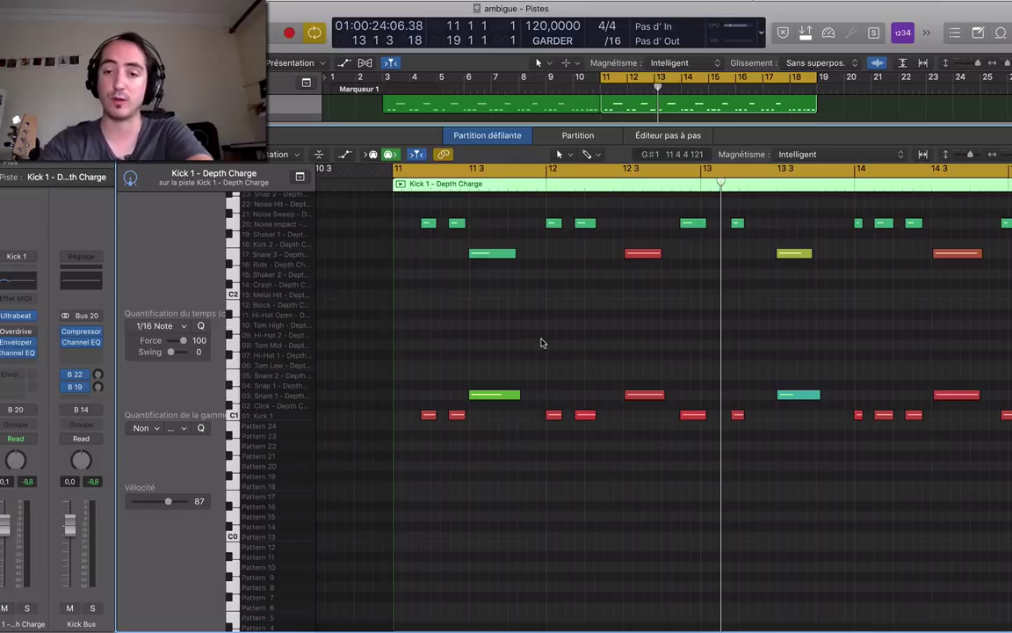
pyautogui.press('space')
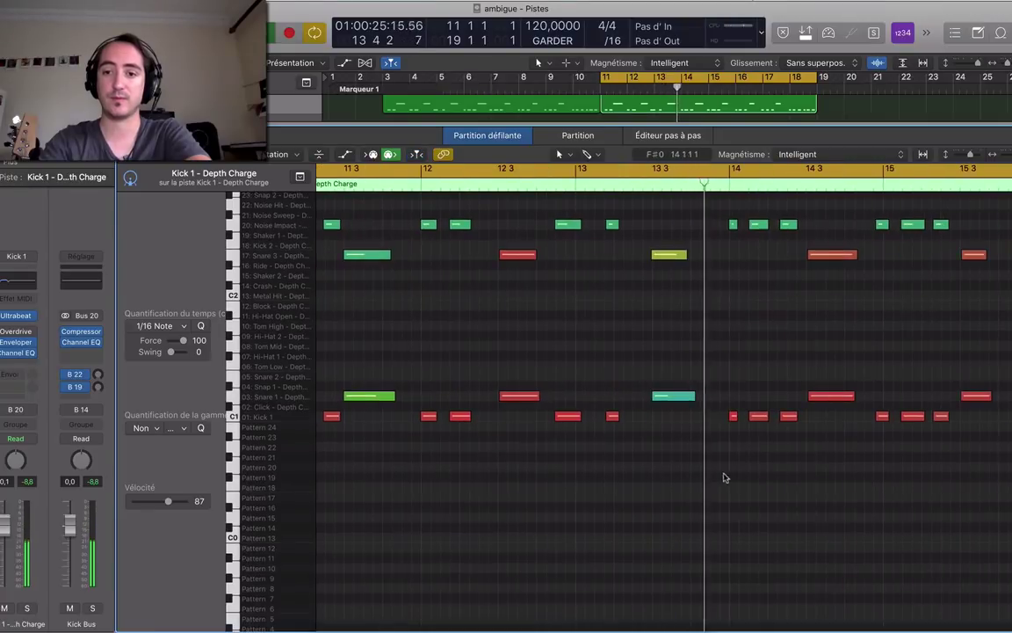
pyautogui.press('space')
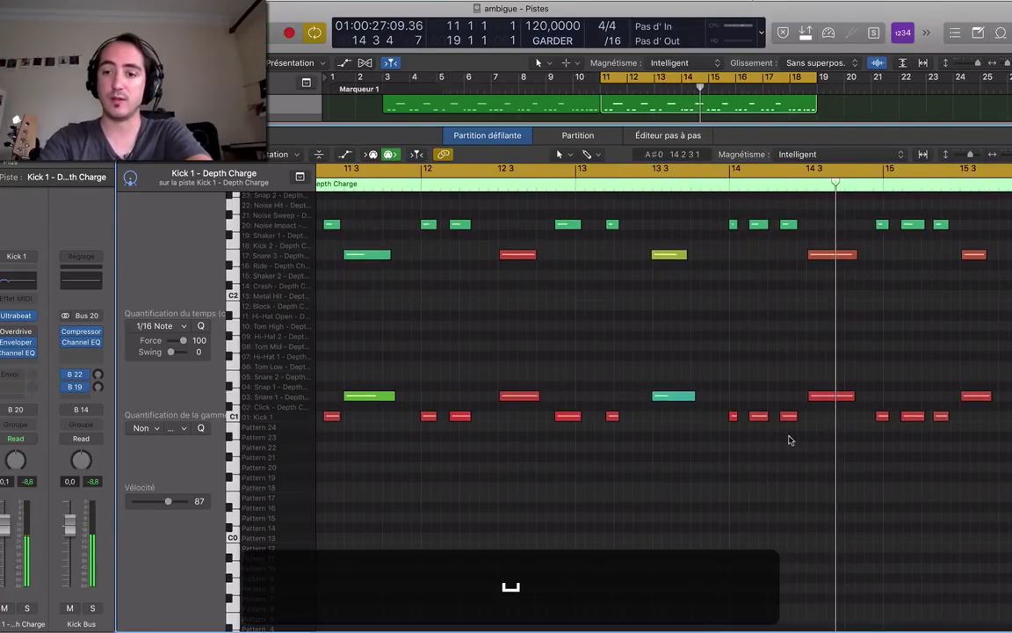
# Lower the velocities of the first two Kick 1 notes at bar 14, setting the first to 46, and play back the passage.
pyautogui.moveTo(772, 446); pyautogui.dragTo(729, 418)
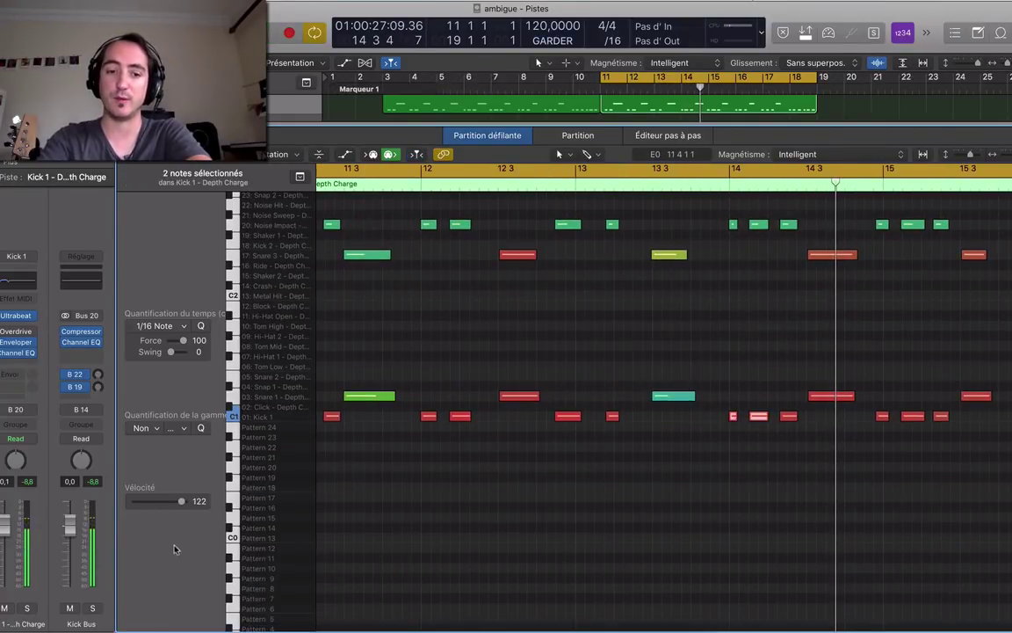
pyautogui.moveTo(181, 503); pyautogui.dragTo(141, 502)
pyautogui.click(734, 416)
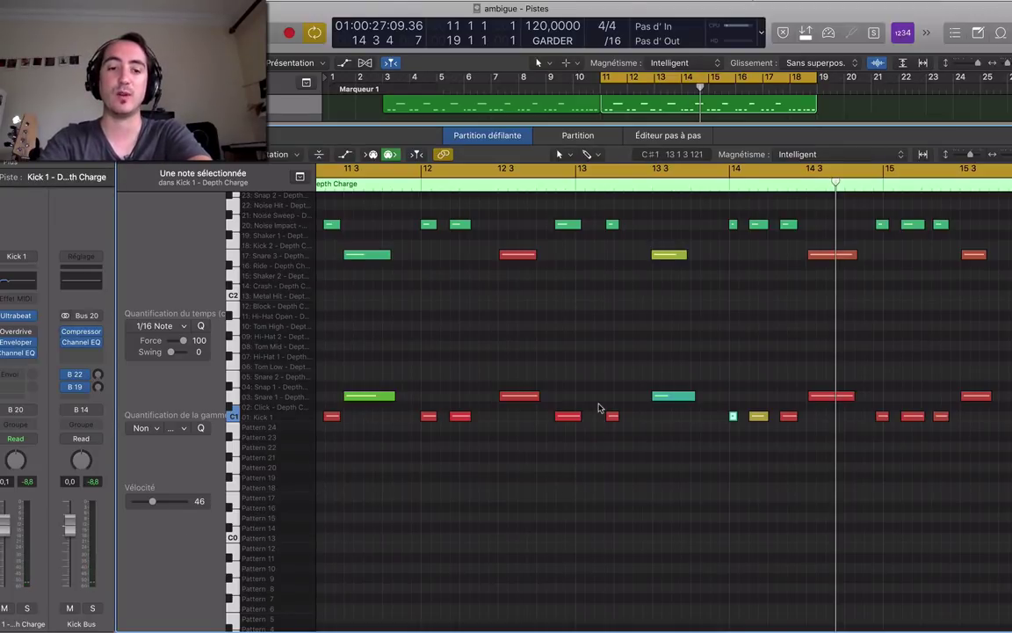
pyautogui.click(719, 176)
pyautogui.press('space')
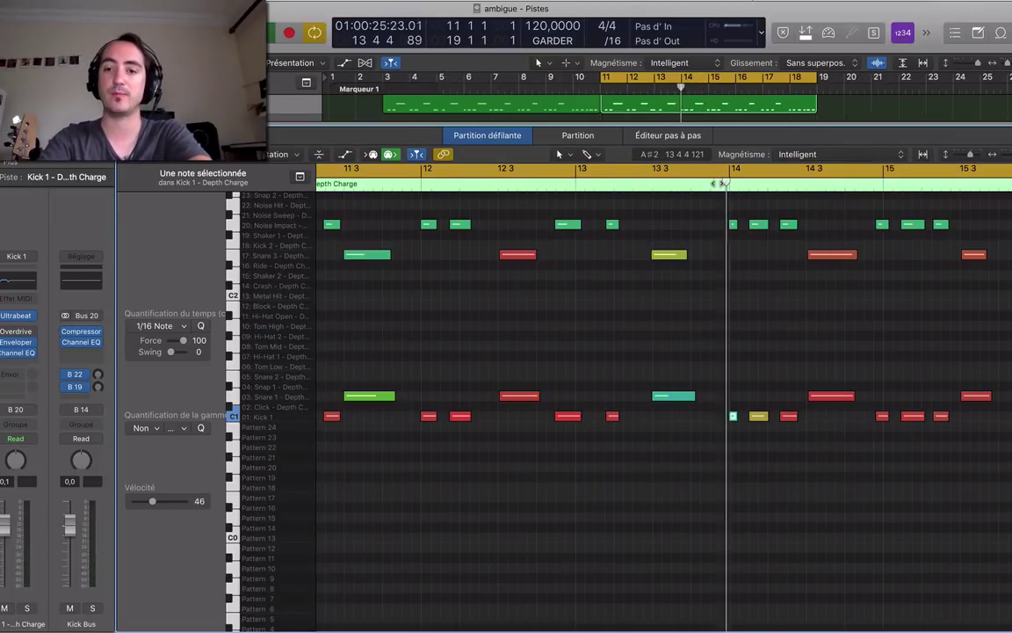
pyautogui.click(738, 184)
pyautogui.press('space')
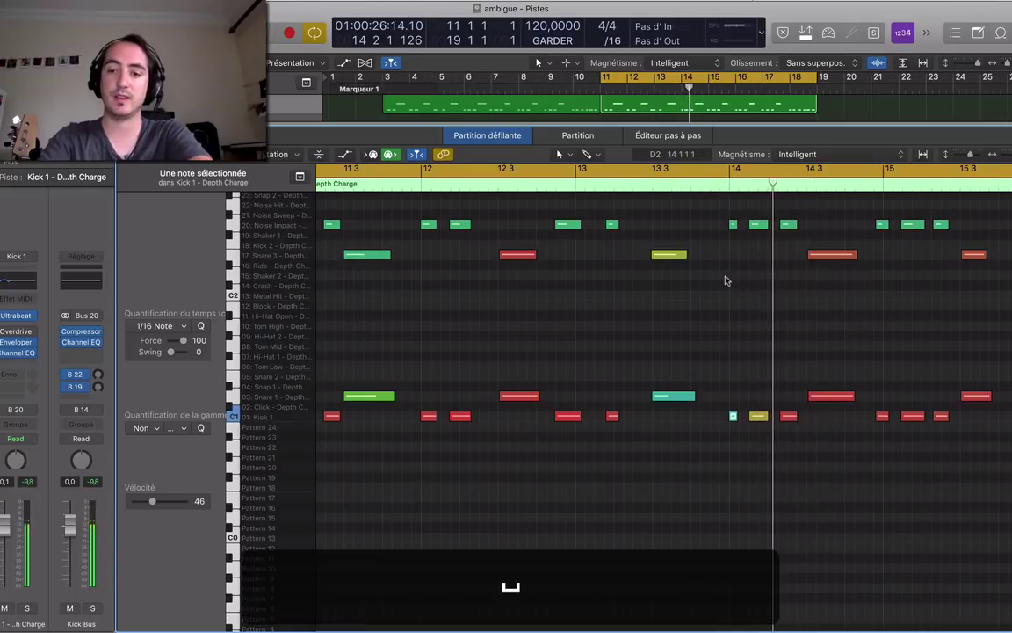
# Show the Automation/MIDI area under the notes and look through its list of region parameters.
pyautogui.click(345, 158)
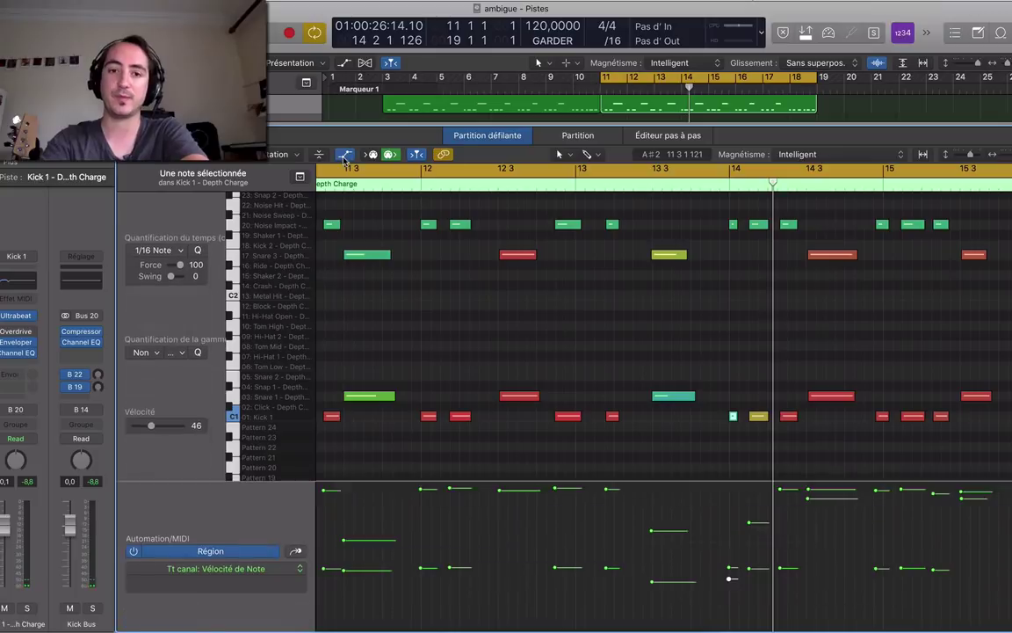
pyautogui.click(302, 571)
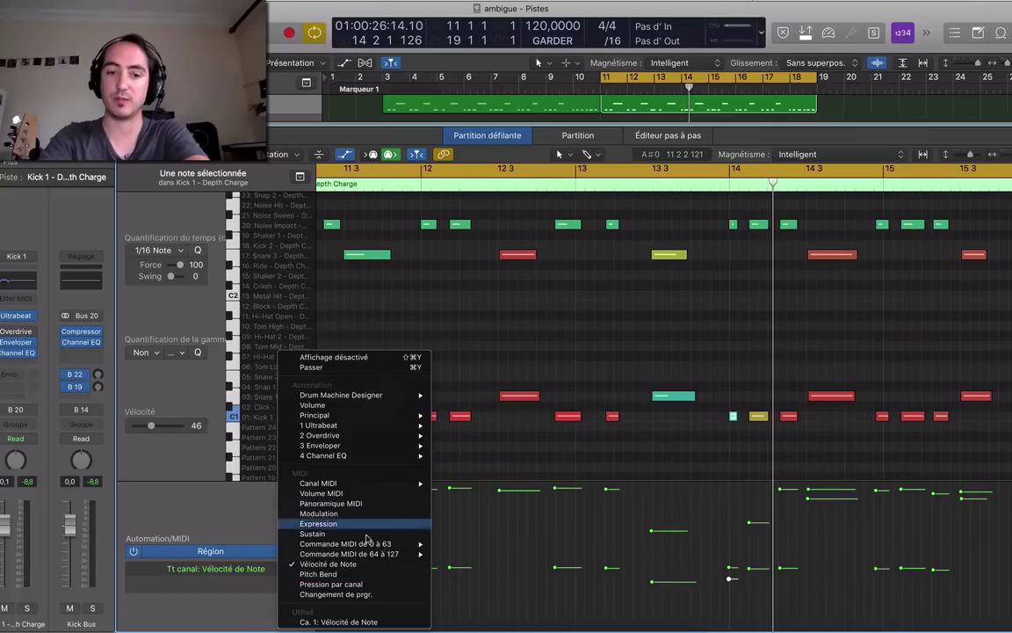
pyautogui.click(230, 515)
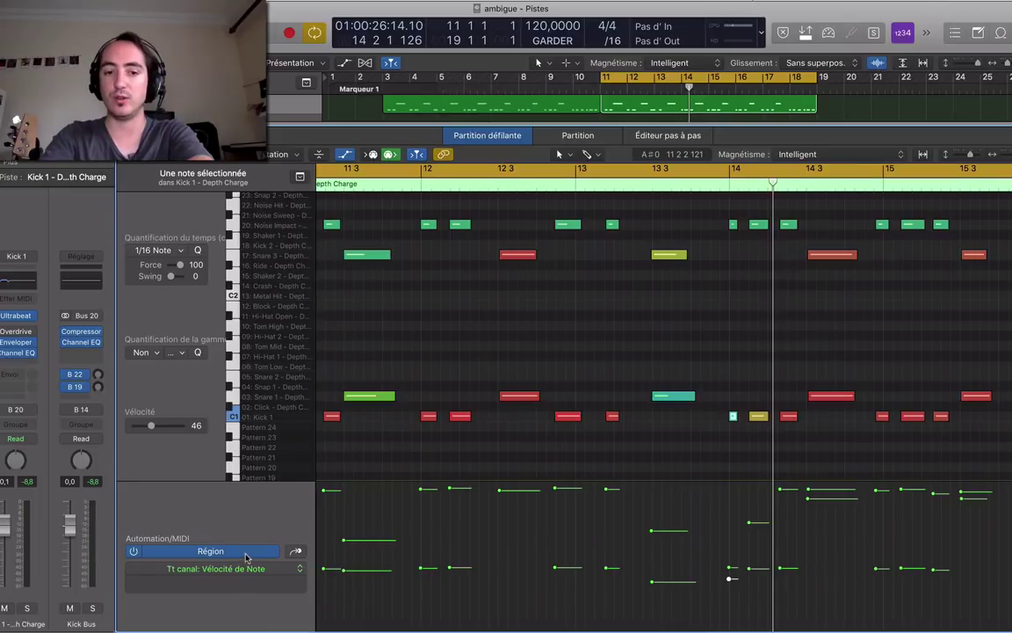
# Switch the automation area to Piste mode, view its track parameter list, and return it to Région mode.
pyautogui.click(247, 553)
pyautogui.click(216, 554)
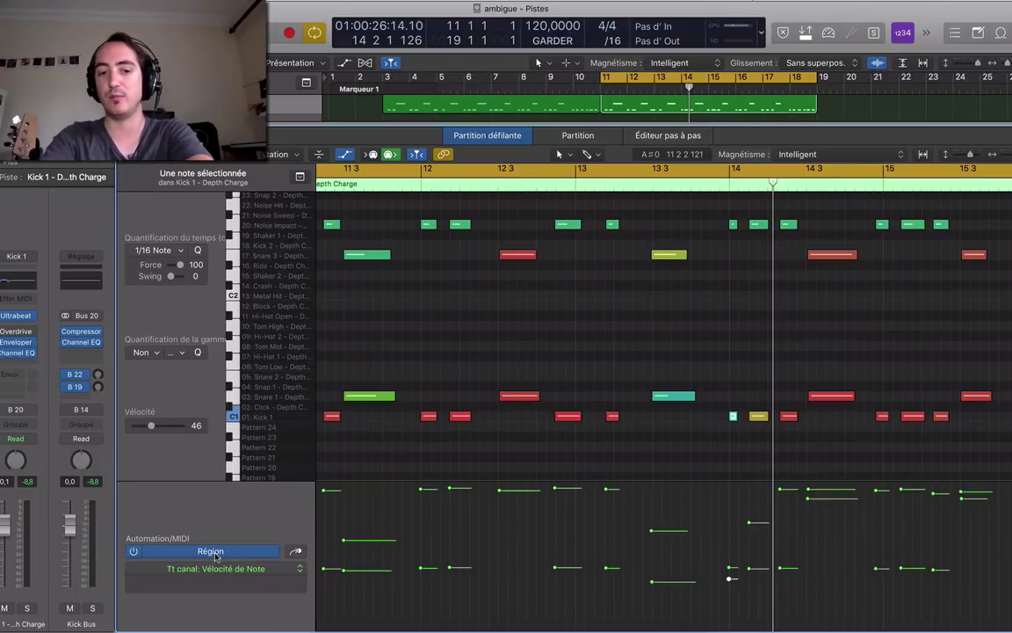
pyautogui.click(216, 553)
pyautogui.click(226, 553)
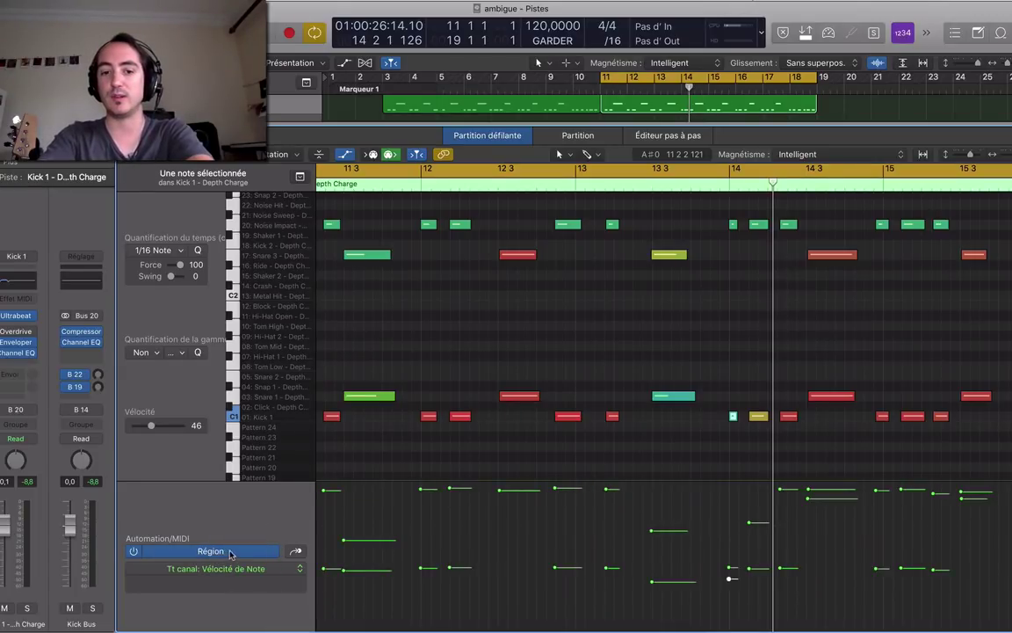
pyautogui.click(231, 551)
pyautogui.click(296, 576)
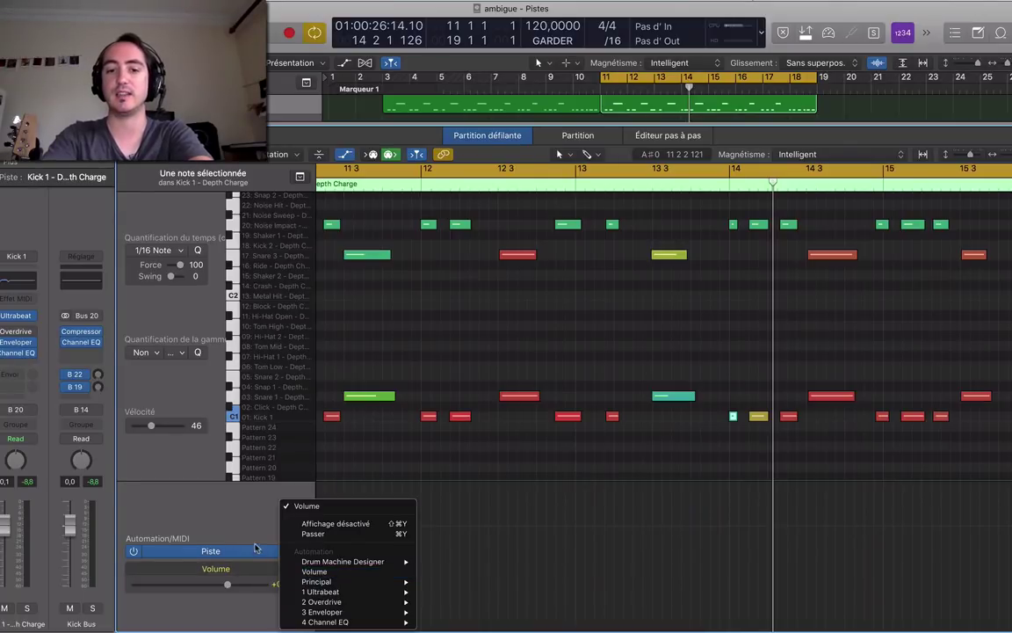
pyautogui.click(244, 527)
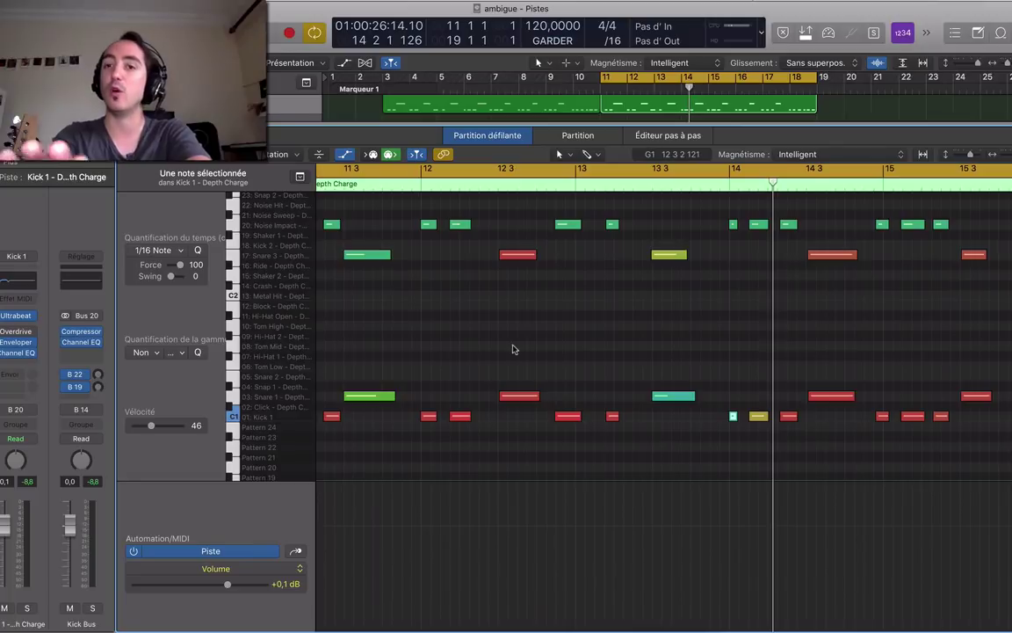
pyautogui.click(252, 554)
# Lower the velocities of the two Kick 1 notes and the Snare 1 note in bar 11 together, bringing the snare to 64.
pyautogui.hscroll(-3, 527, 521)
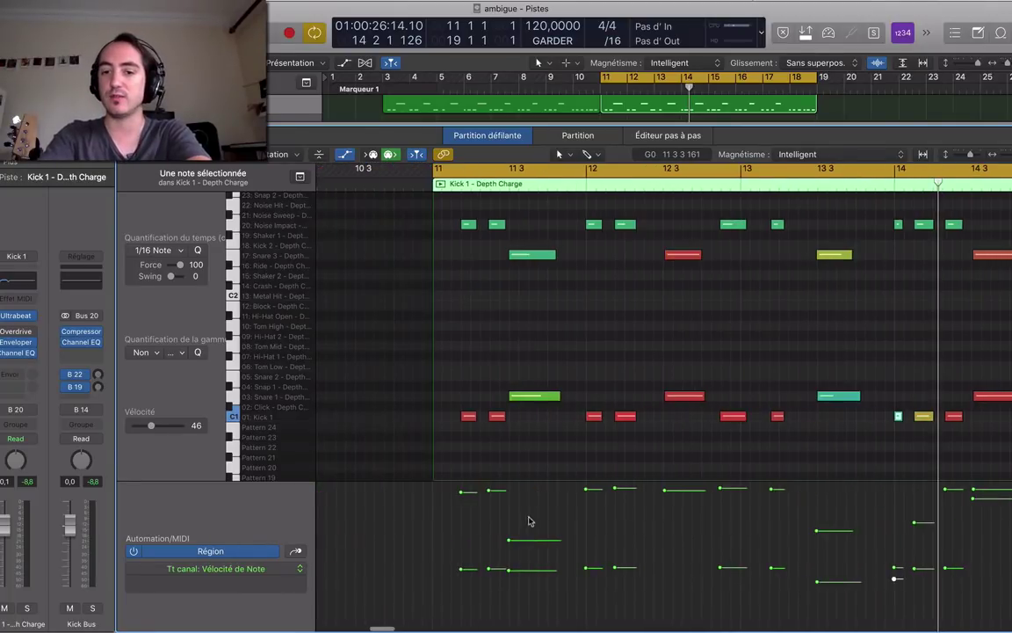
pyautogui.hscroll(2, 571, 511)
pyautogui.hscroll(-2, 571, 512)
pyautogui.hscroll(2, 574, 511)
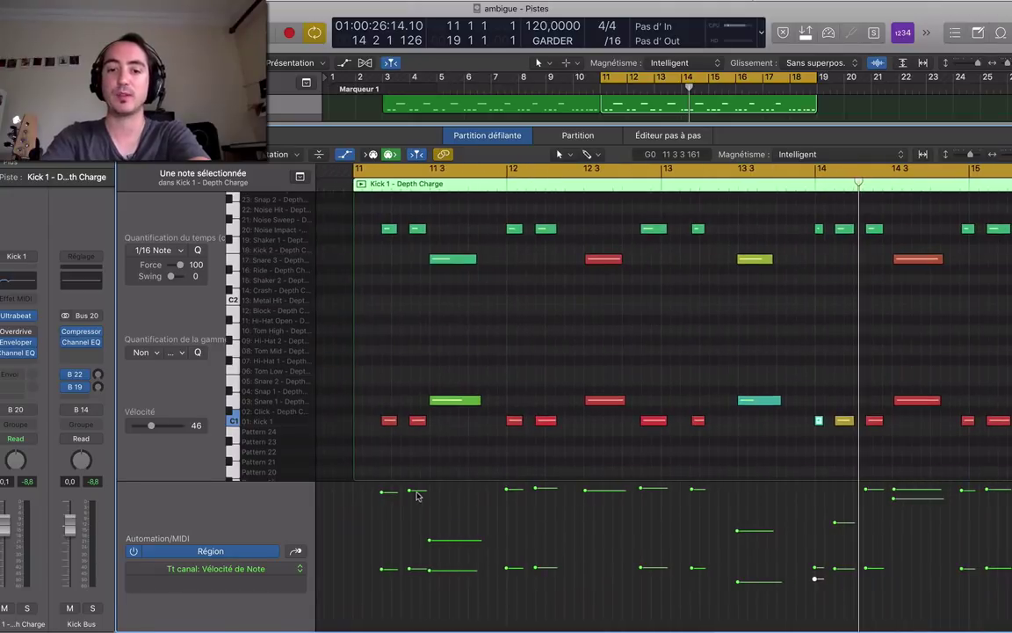
pyautogui.moveTo(463, 438); pyautogui.dragTo(338, 316)
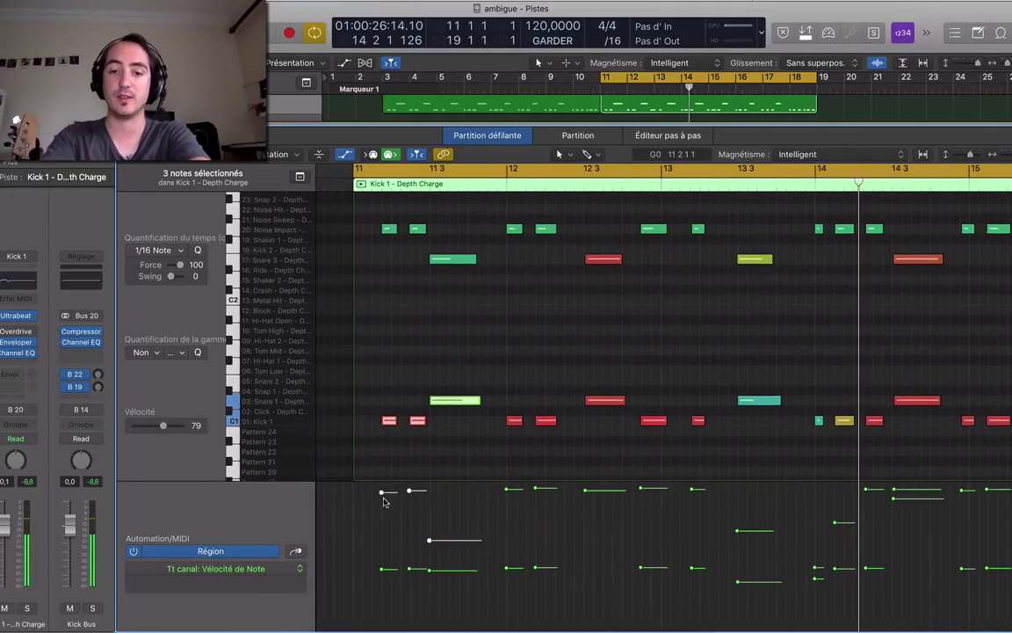
pyautogui.moveTo(389, 493); pyautogui.dragTo(393, 519)
pyautogui.click(463, 440)
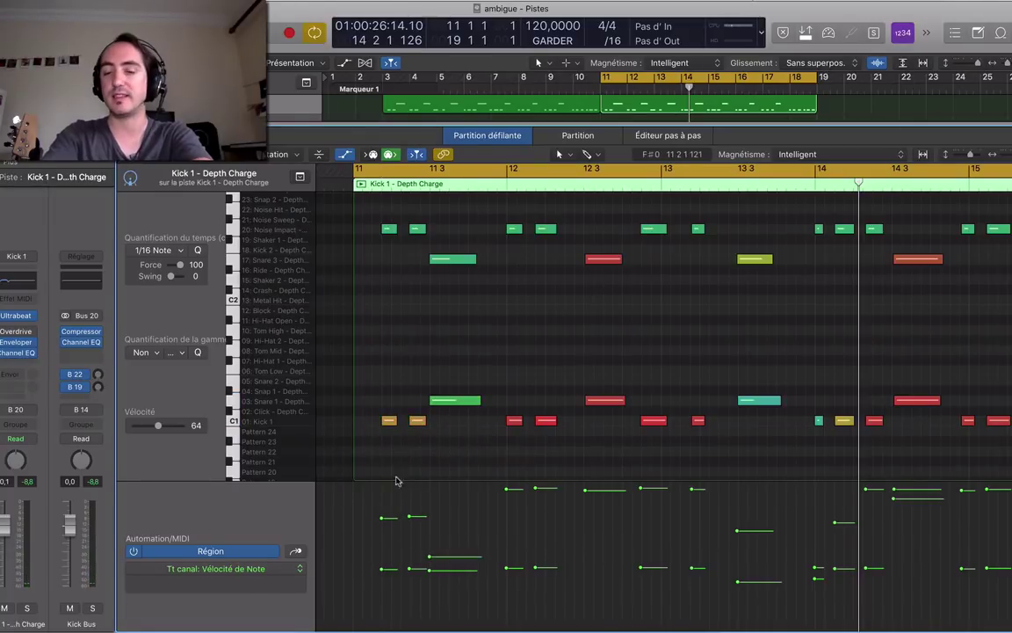
# Select all the drum notes across bars 11 and 12 and adjust their velocities together in the velocity lane.
pyautogui.moveTo(620, 444); pyautogui.dragTo(335, 189)
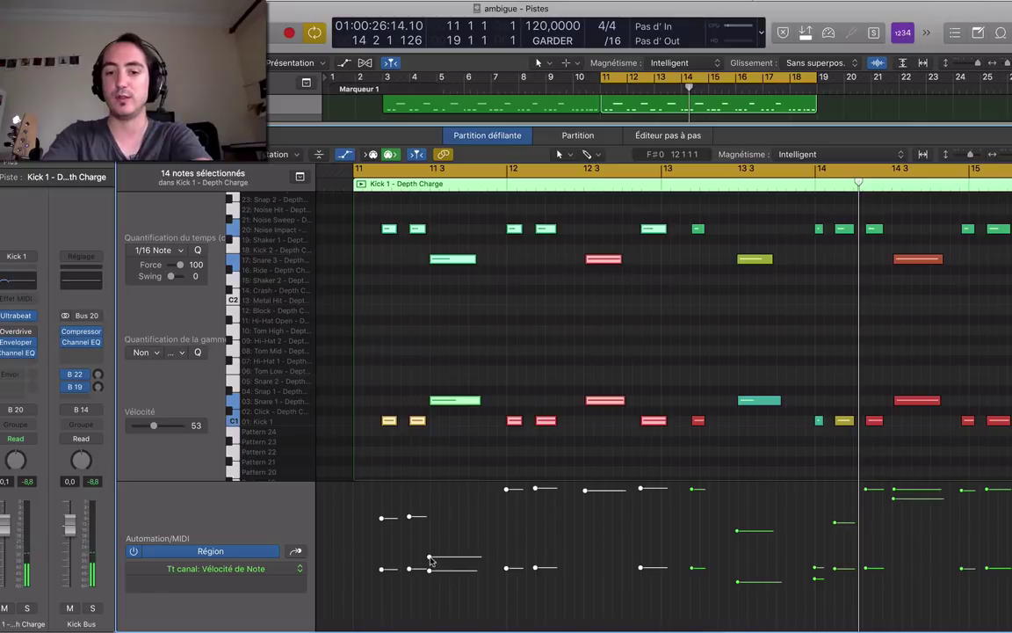
pyautogui.moveTo(431, 560); pyautogui.dragTo(409, 516)
pyautogui.click(480, 456)
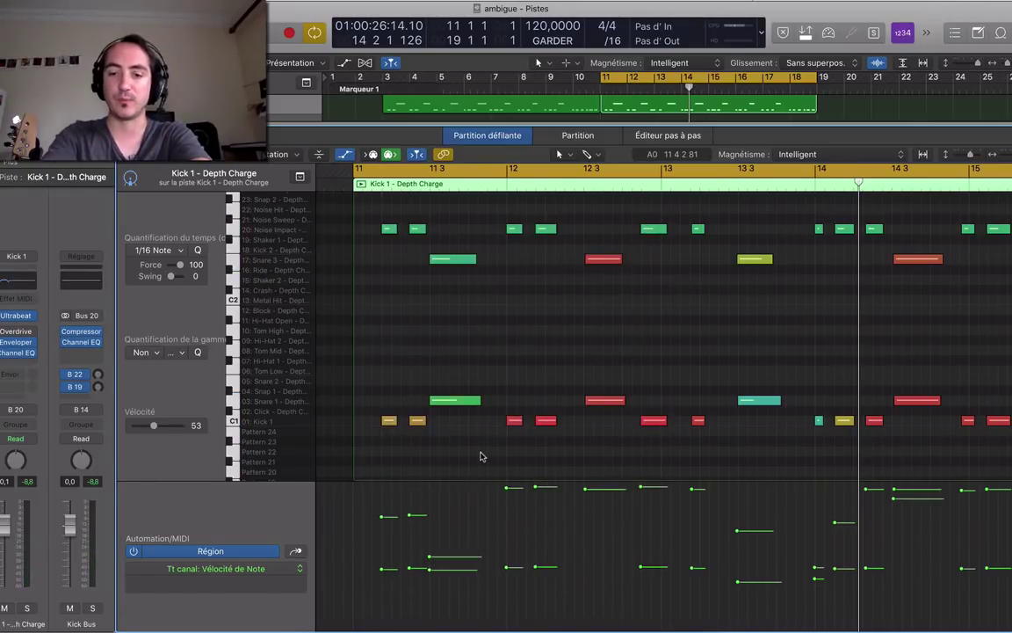
# Slightly lower the velocity of the Snare 1 note at 14 3 in the velocity lane.
pyautogui.hscroll(3, 483, 453)
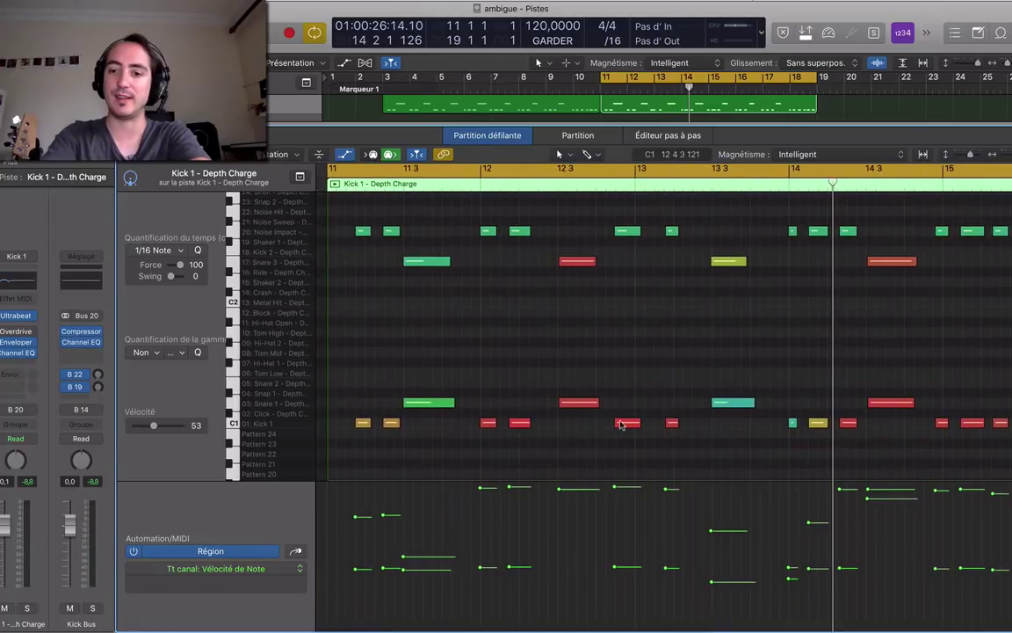
pyautogui.hscroll(5, 620, 424)
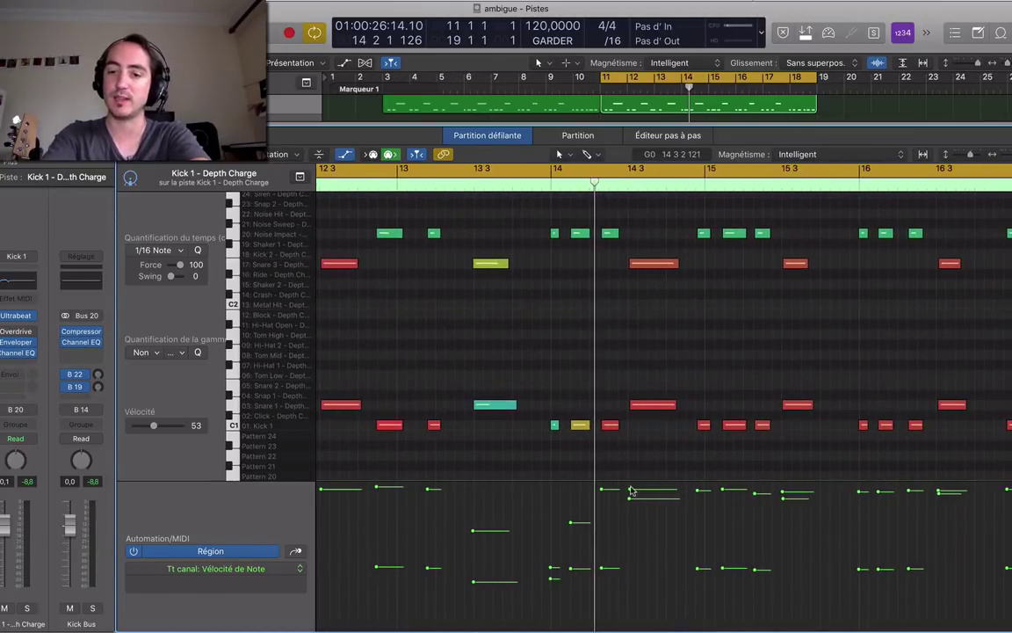
pyautogui.moveTo(631, 490); pyautogui.dragTo(631, 503)
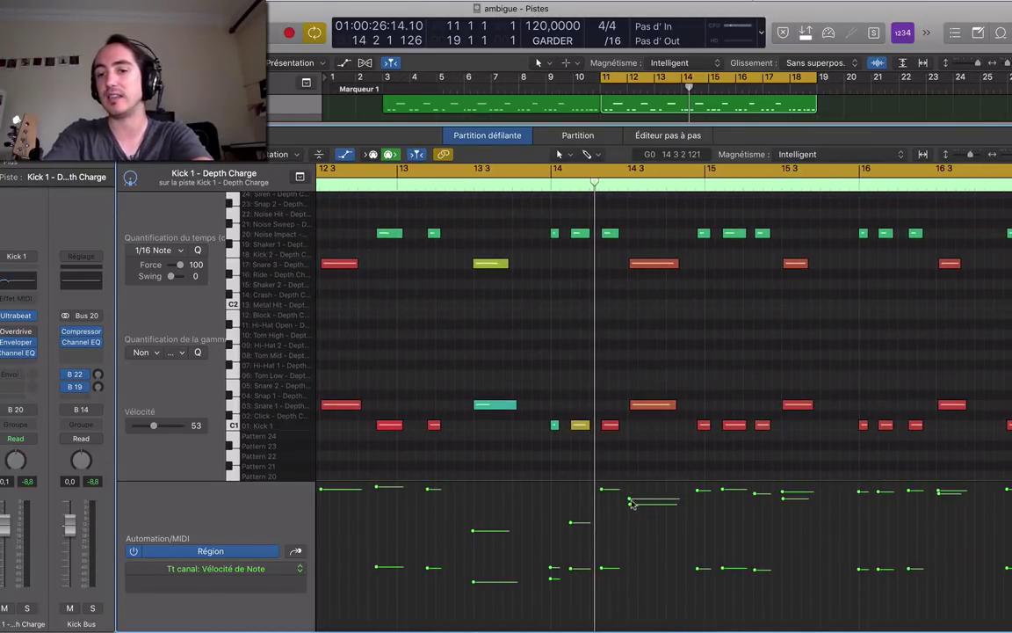
pyautogui.hscroll(2, 606, 460)
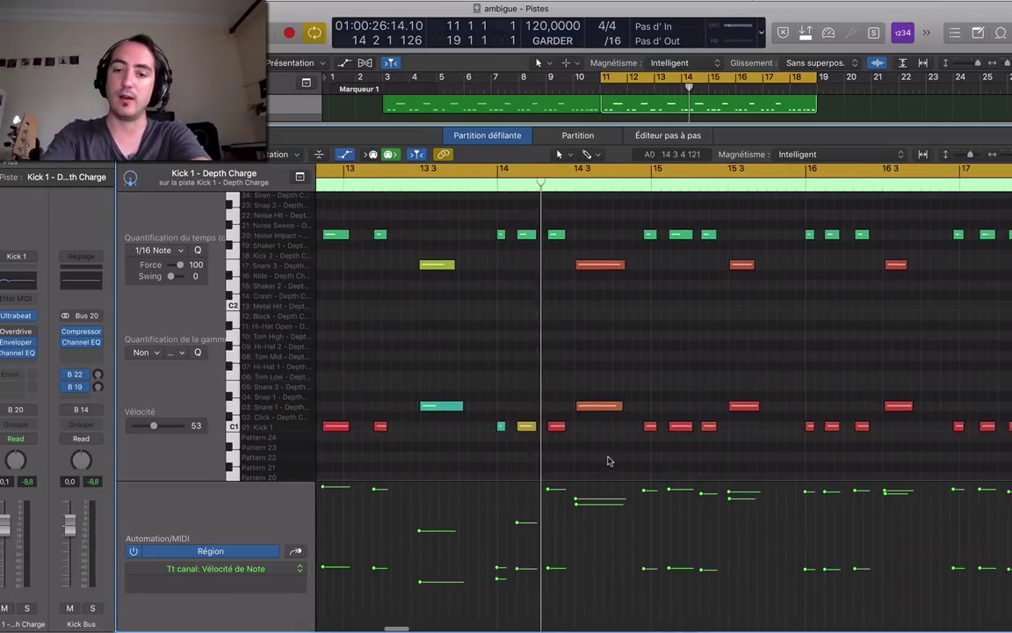
# Draw a rising velocity ramp across the drum notes from bar 11 through bar 14 and play it back.
pyautogui.hscroll(-10, 608, 461)
pyautogui.hscroll(3, 701, 502)
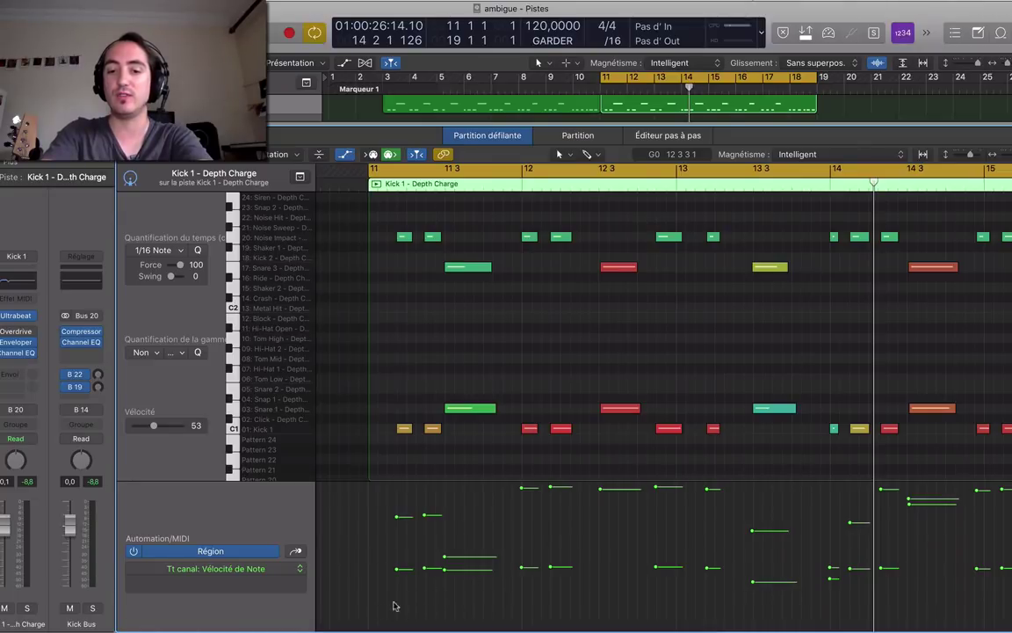
pyautogui.moveTo(382, 610); pyautogui.dragTo(644, 497)
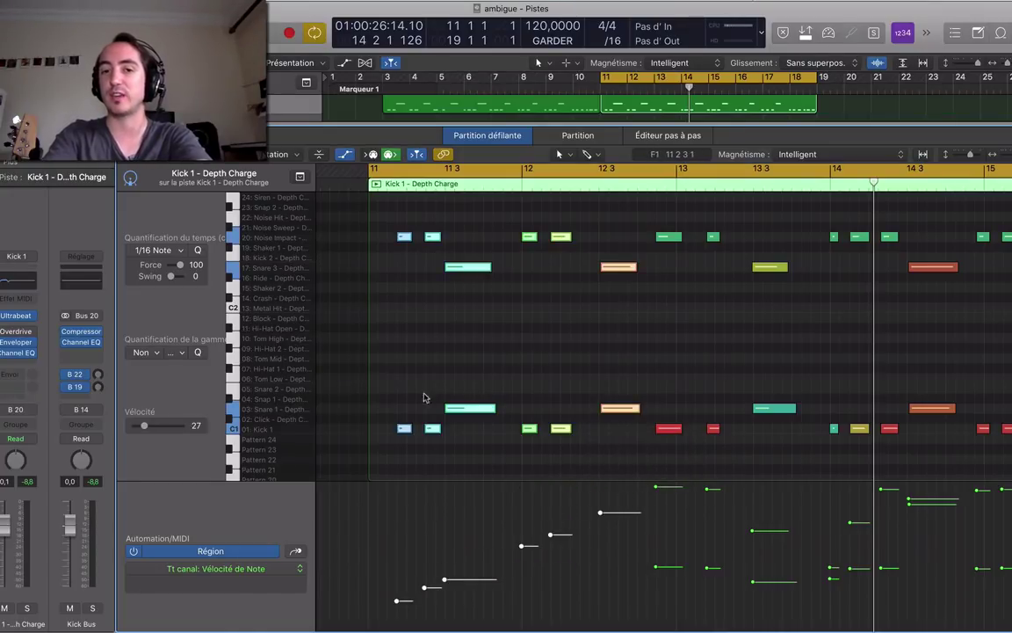
pyautogui.press('space')
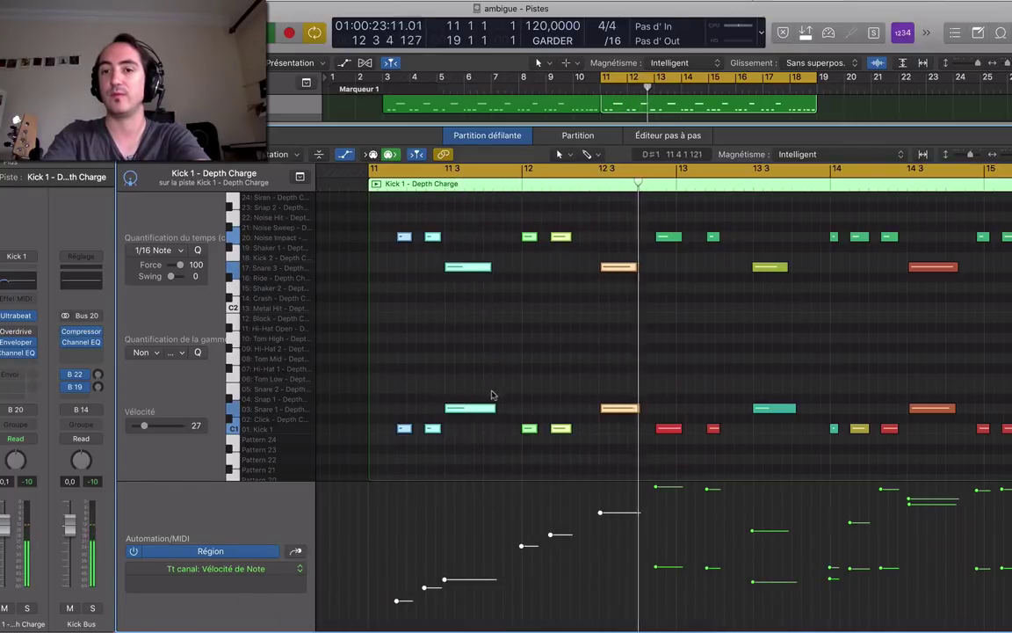
pyautogui.press('space')
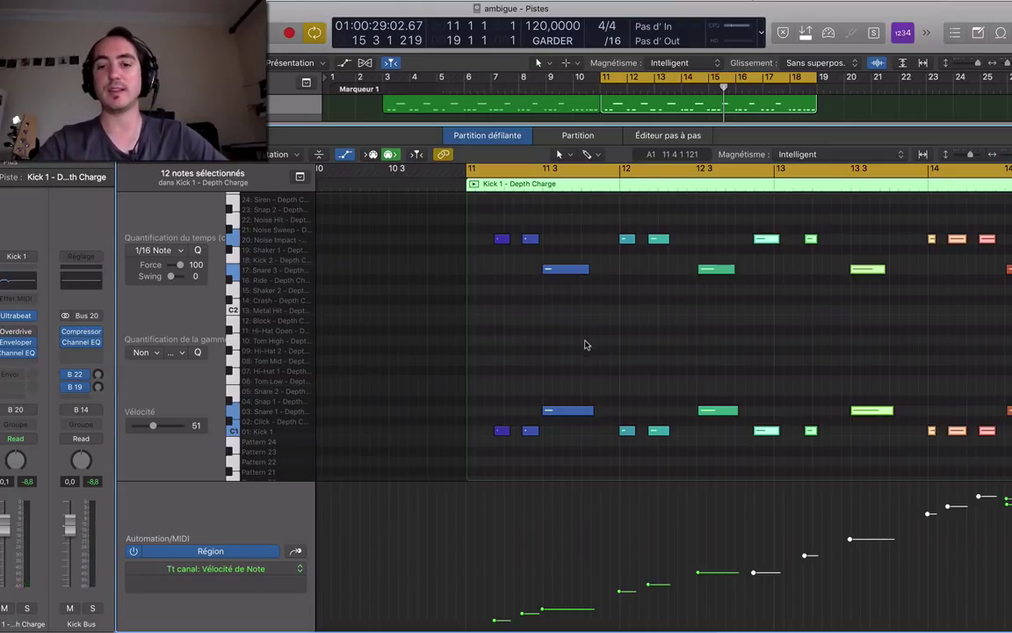
# Select all the drum notes in bars 11 to 14 and give them the same velocity of 95.
pyautogui.hscroll(3, 603, 477)
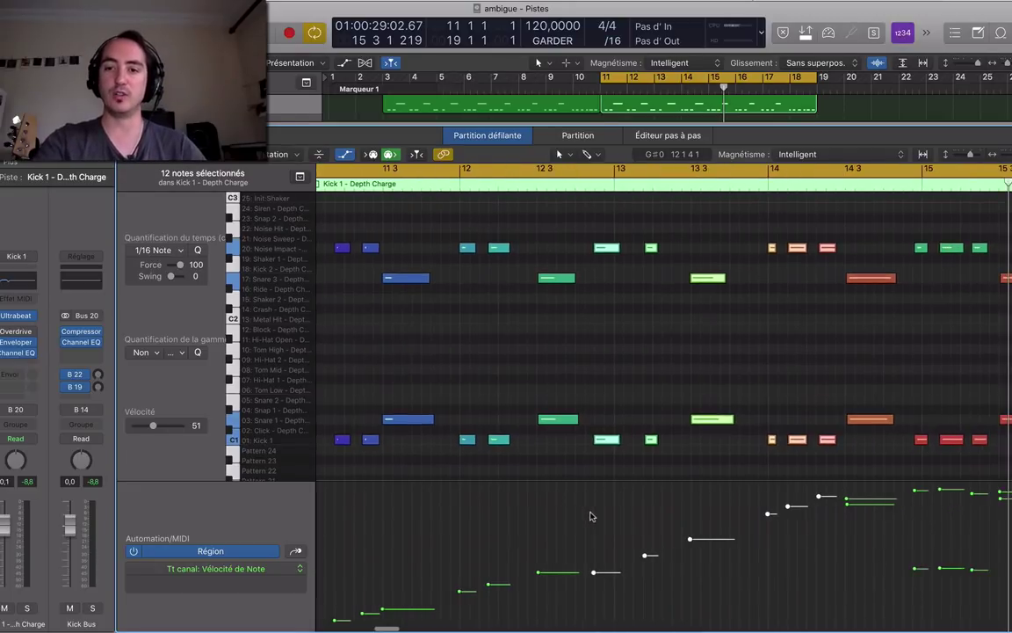
pyautogui.scroll(-5, 677, 413)
pyautogui.scroll(5, 571, 409)
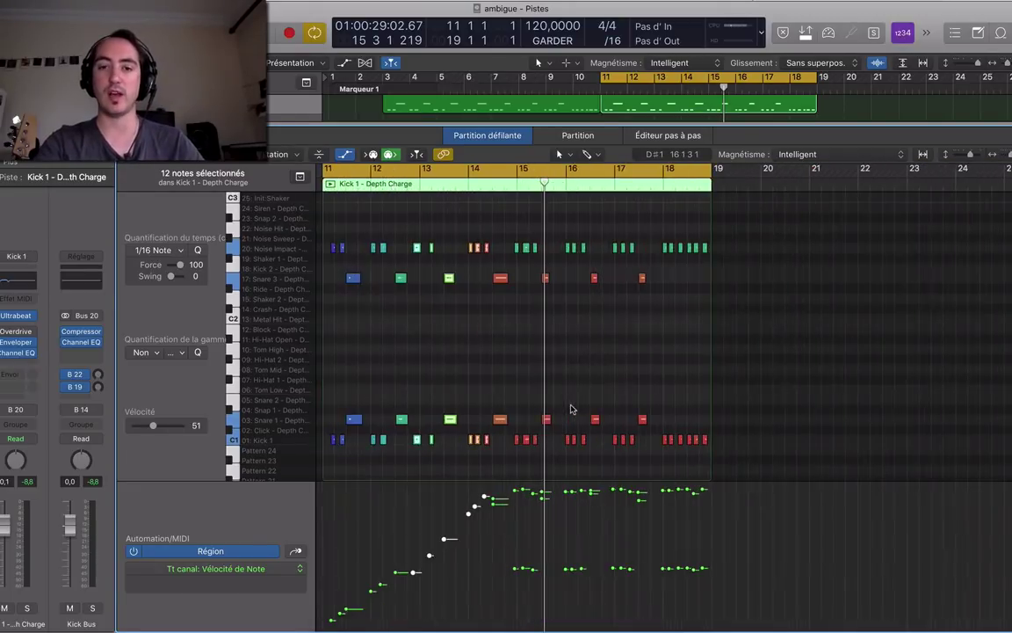
pyautogui.hscroll(-5, 572, 408)
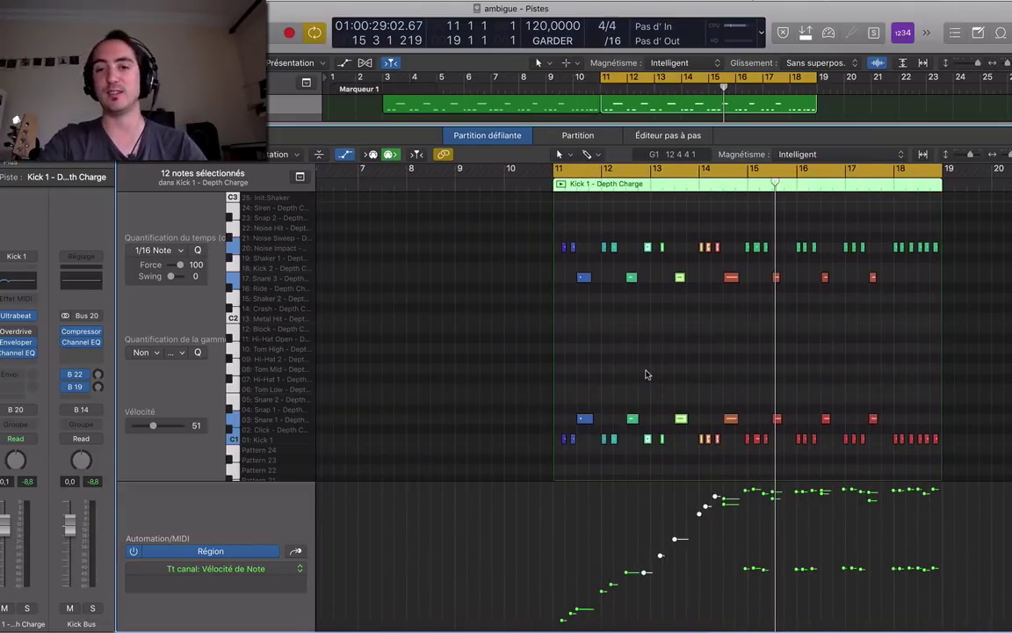
pyautogui.hscroll(3, 646, 374)
pyautogui.hscroll(-2, 646, 374)
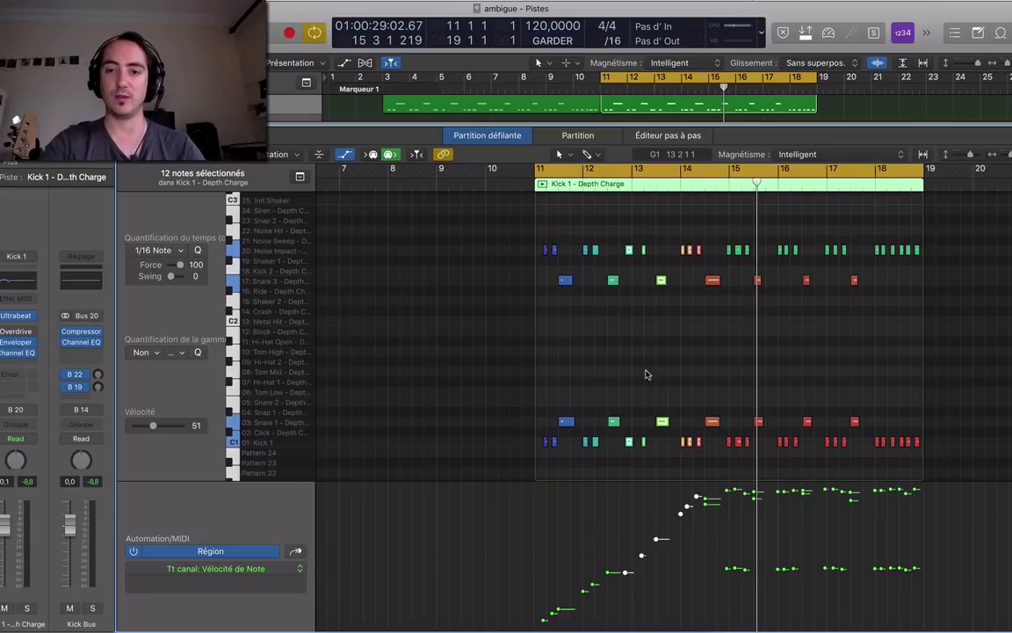
pyautogui.click(666, 341)
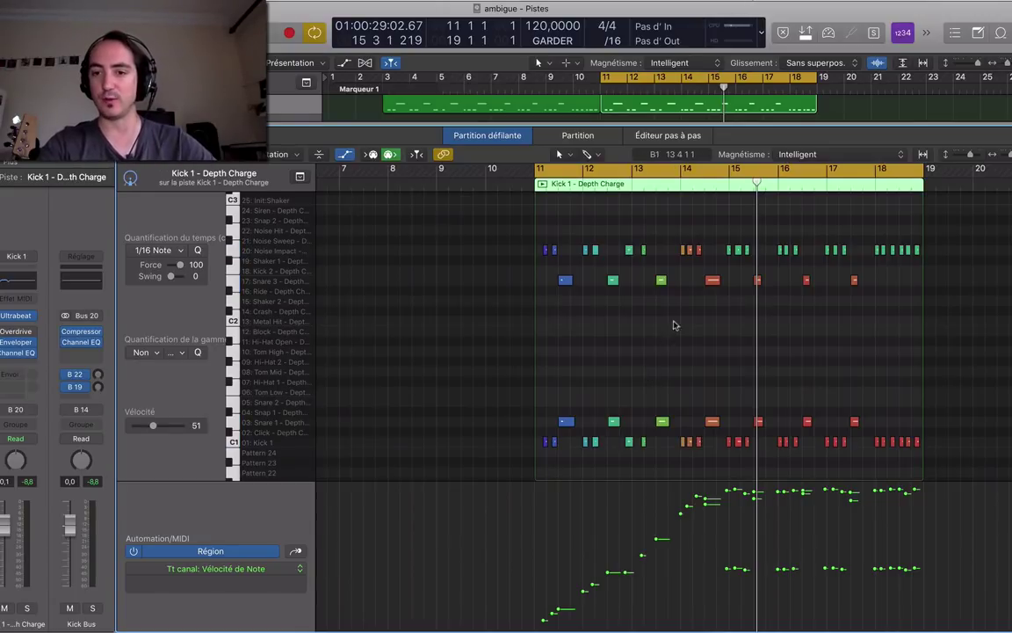
pyautogui.moveTo(723, 221); pyautogui.dragTo(514, 468)
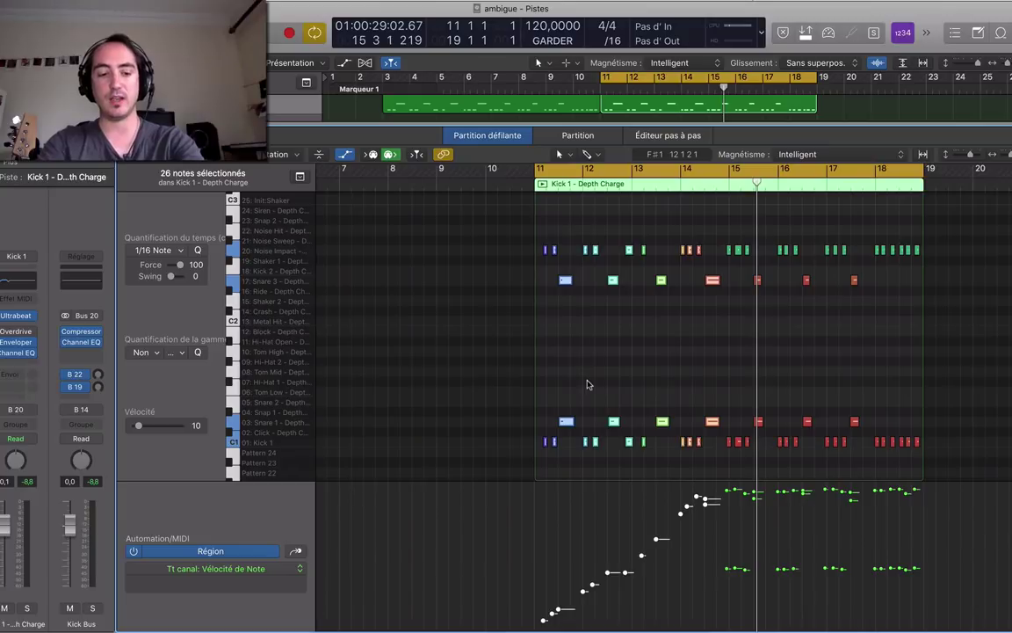
pyautogui.press('shift')
pyautogui.press('alt')
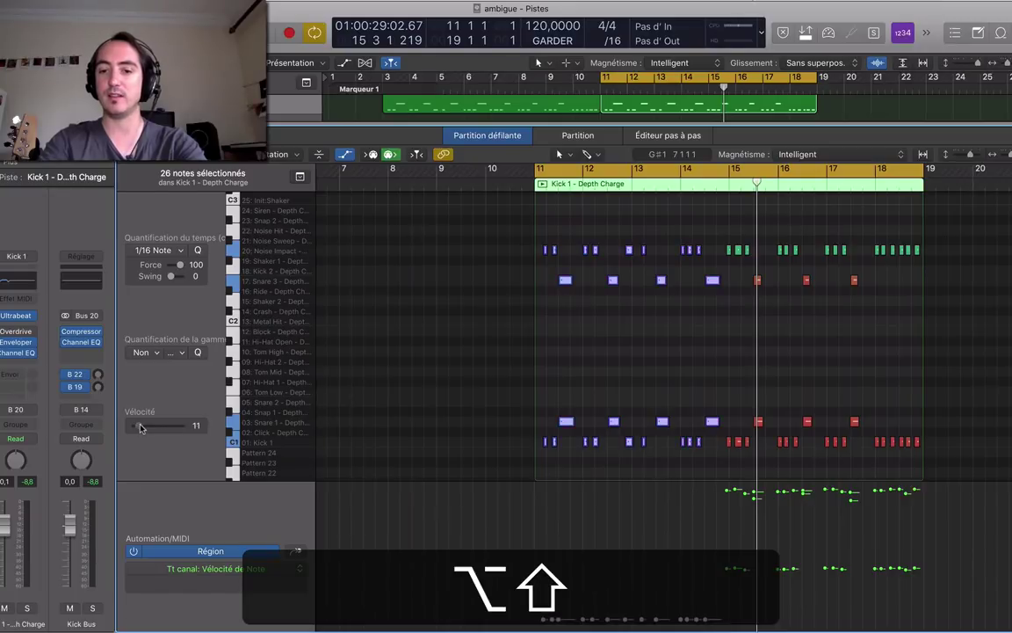
pyautogui.moveTo(139, 427); pyautogui.dragTo(170, 429)
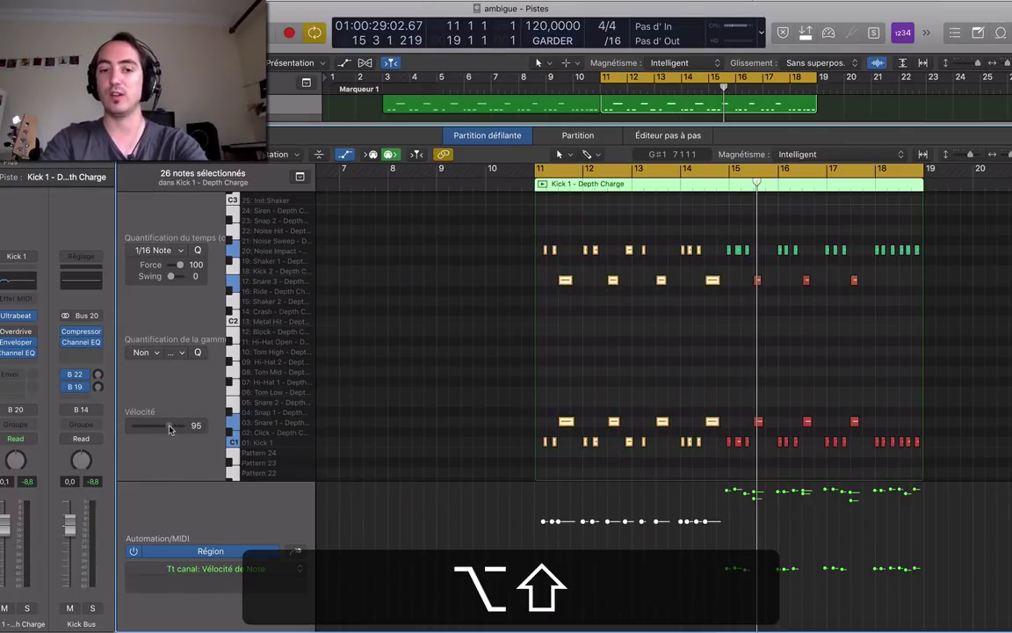
# Play back the region while lowering the shared velocity of the selected bar 11 to 14 notes to 43.
pyautogui.press('space')
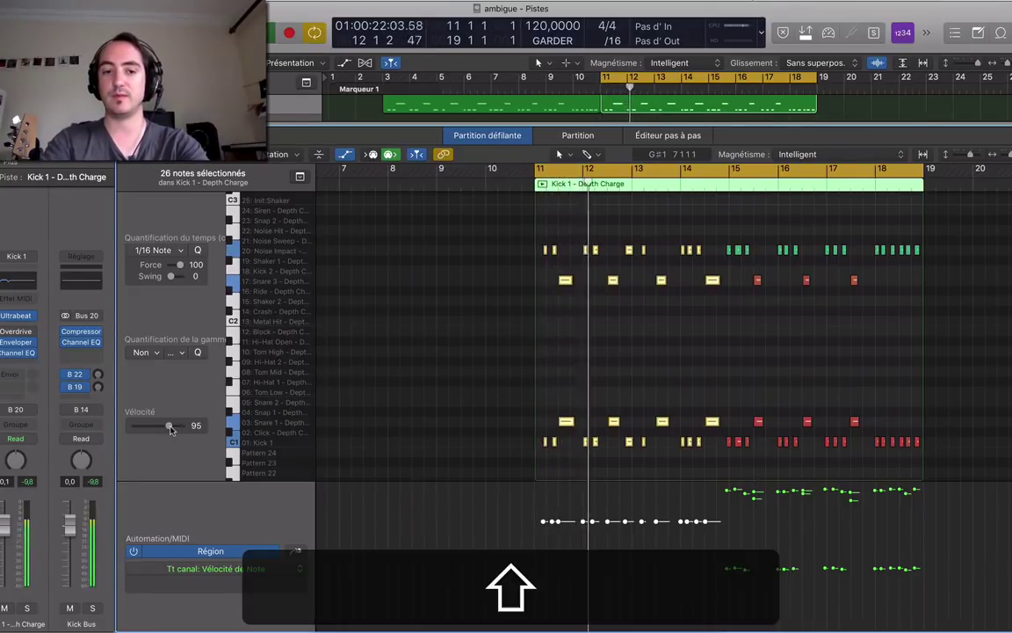
pyautogui.moveTo(175, 426); pyautogui.dragTo(152, 428)
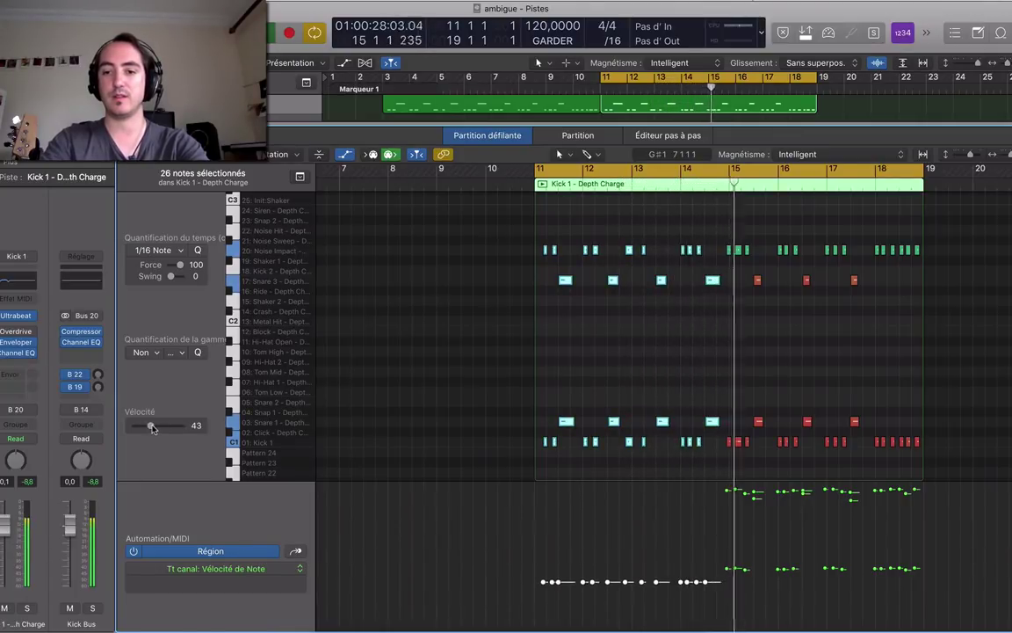
# Give the drum notes in bars 14 and 15 a uniform velocity of 83 and those in bars 16 and 17 a uniform 107.
pyautogui.press('space')
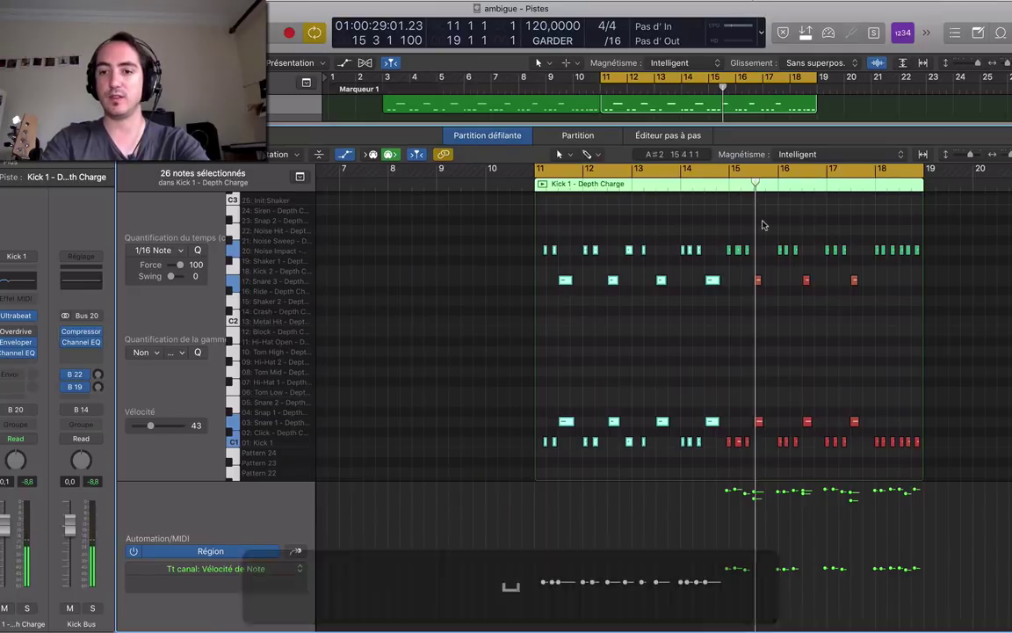
pyautogui.moveTo(761, 223); pyautogui.dragTo(684, 452)
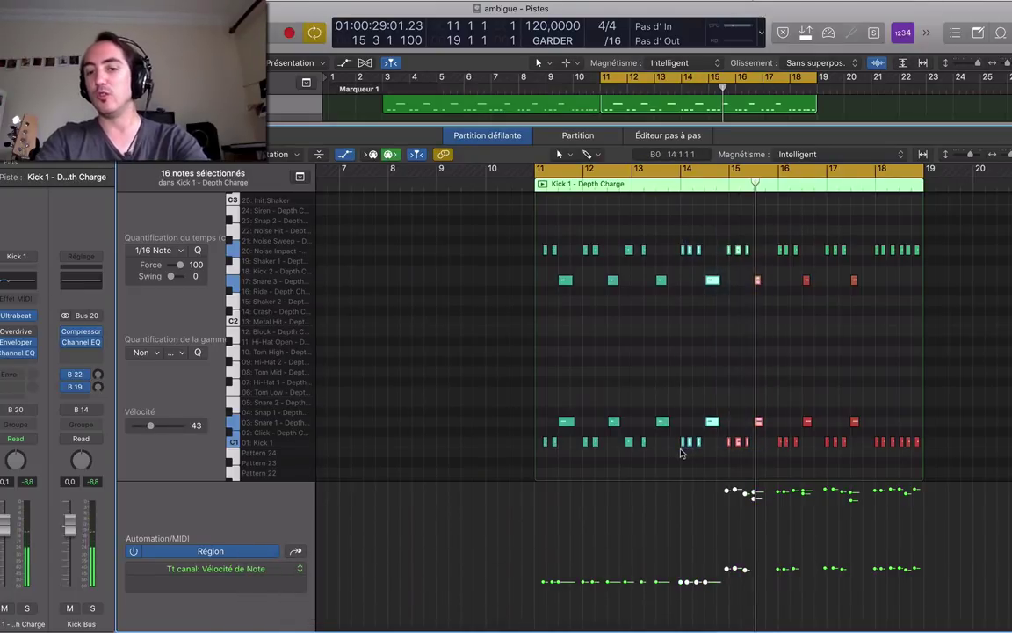
pyautogui.moveTo(153, 428); pyautogui.dragTo(151, 384)
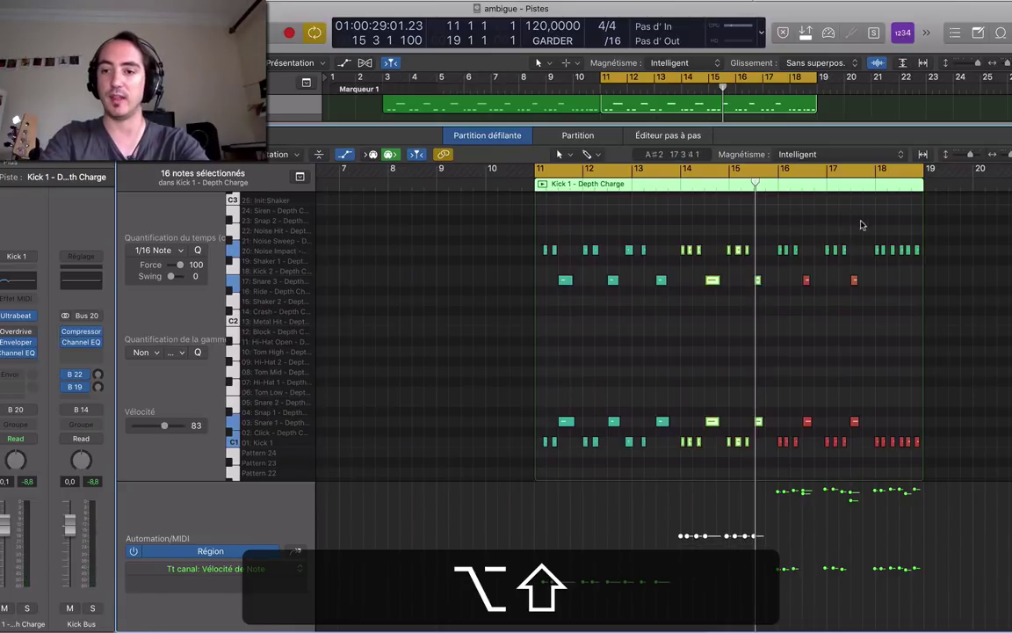
pyautogui.moveTo(858, 221); pyautogui.dragTo(775, 456)
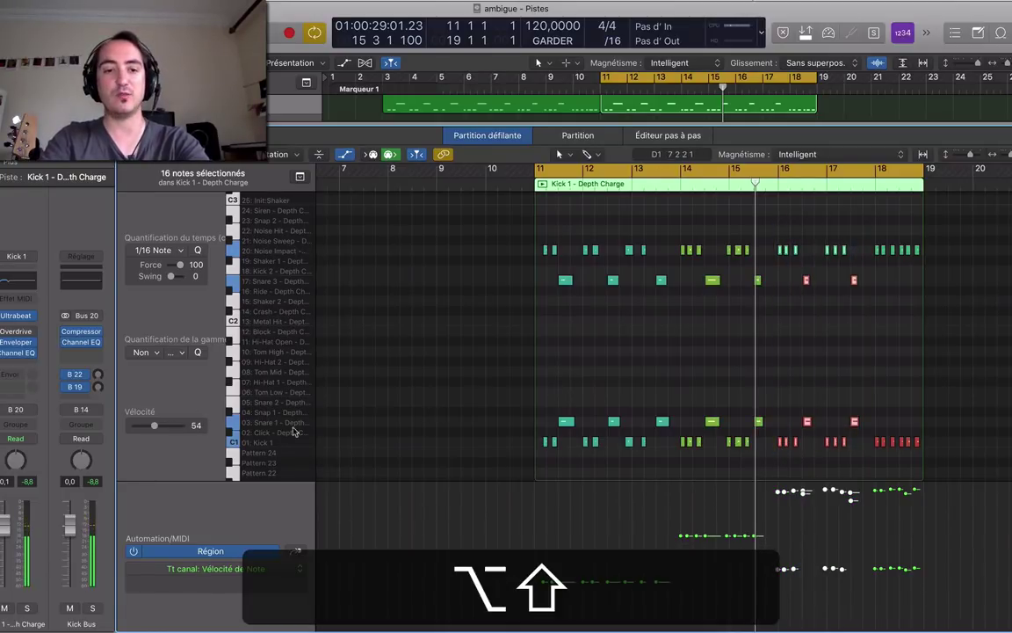
pyautogui.moveTo(153, 426); pyautogui.dragTo(170, 427)
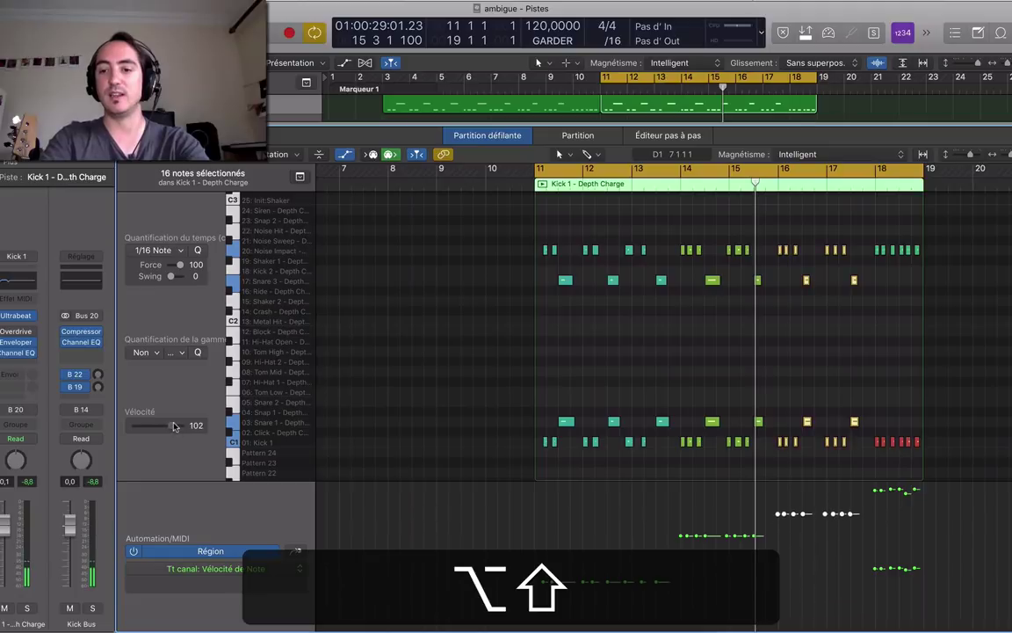
# Set all the drum notes in bar 18 to a uniform velocity of 127 and play back the region.
pyautogui.moveTo(957, 240); pyautogui.dragTo(868, 450)
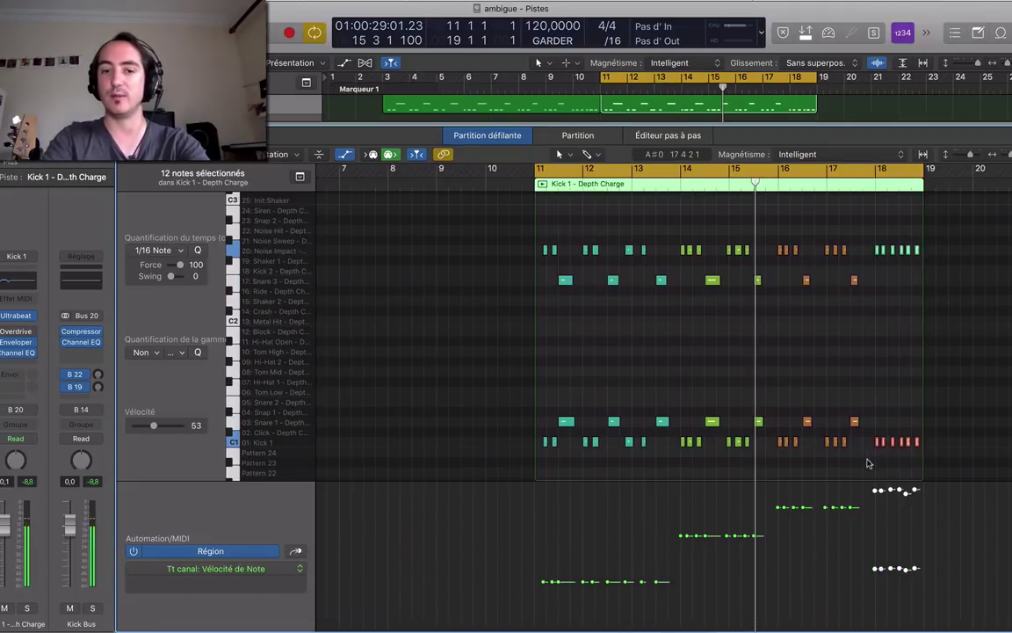
pyautogui.moveTo(154, 426); pyautogui.dragTo(183, 428)
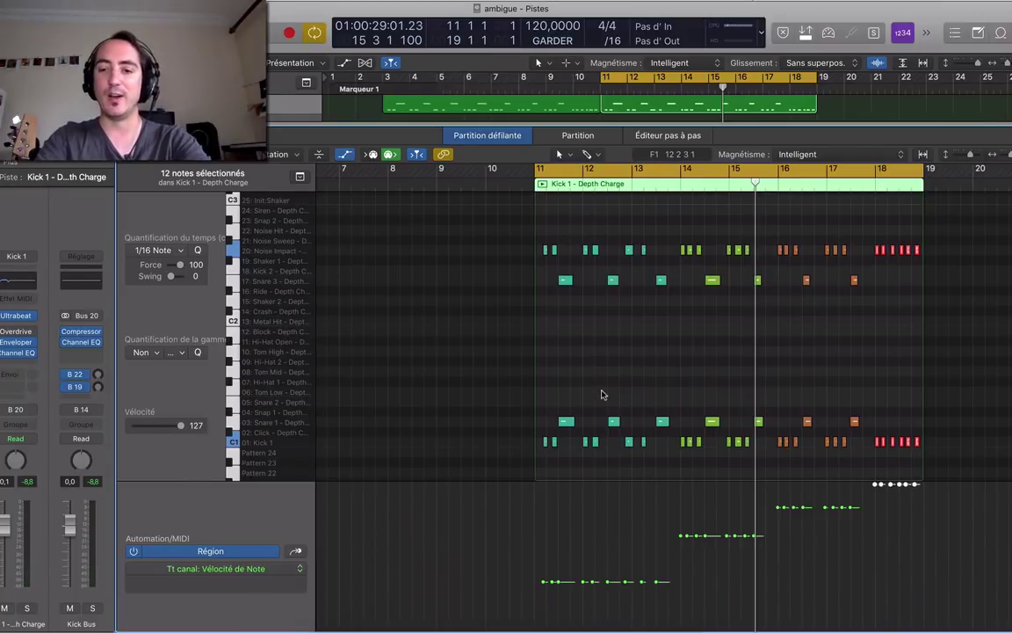
pyautogui.press('space')
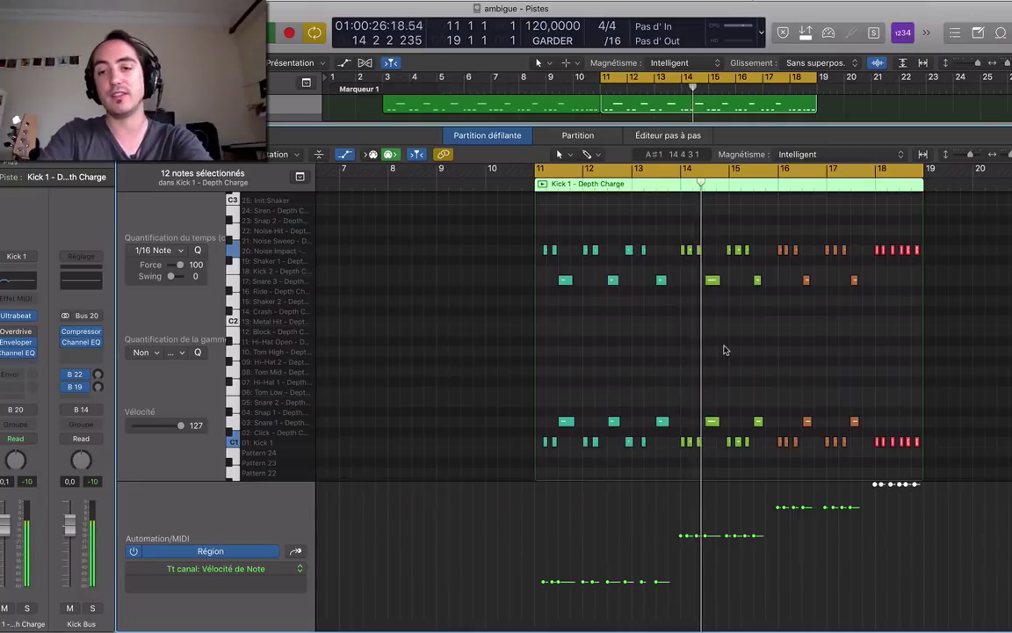
pyautogui.press('space')
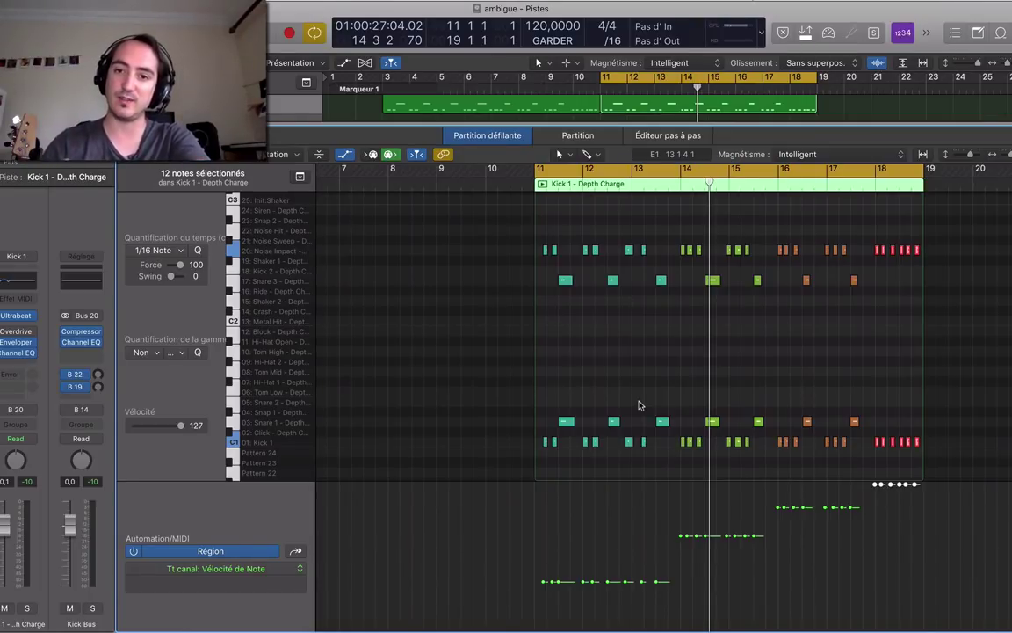
# With the Velocity tool, slightly lower the Snare 3 note in bar 13 and raise the Snare 3 note in bar 14 to 103.
pyautogui.press('super+Right')
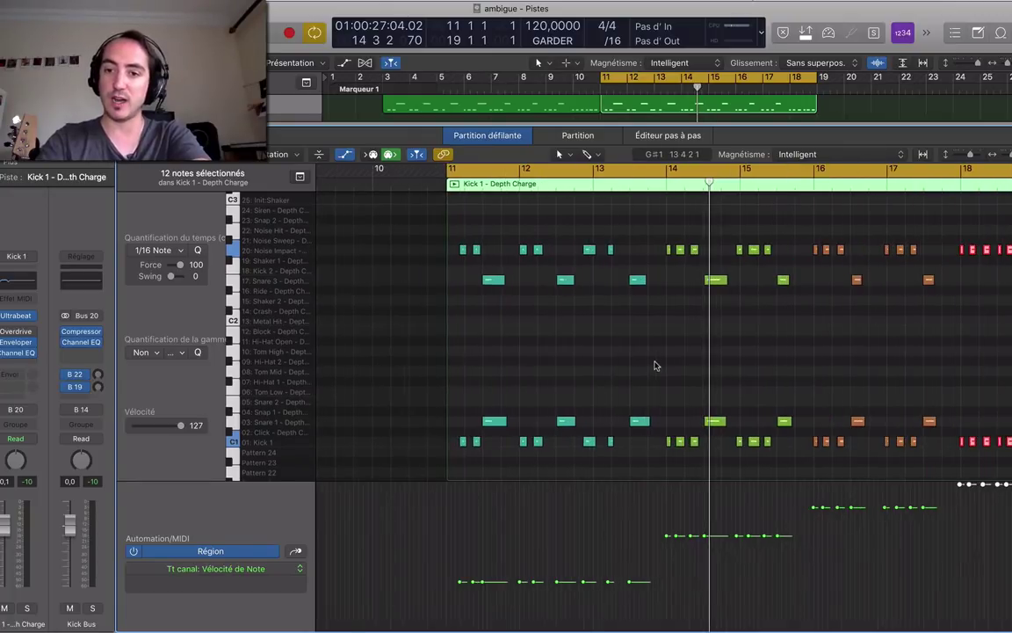
pyautogui.click(562, 155)
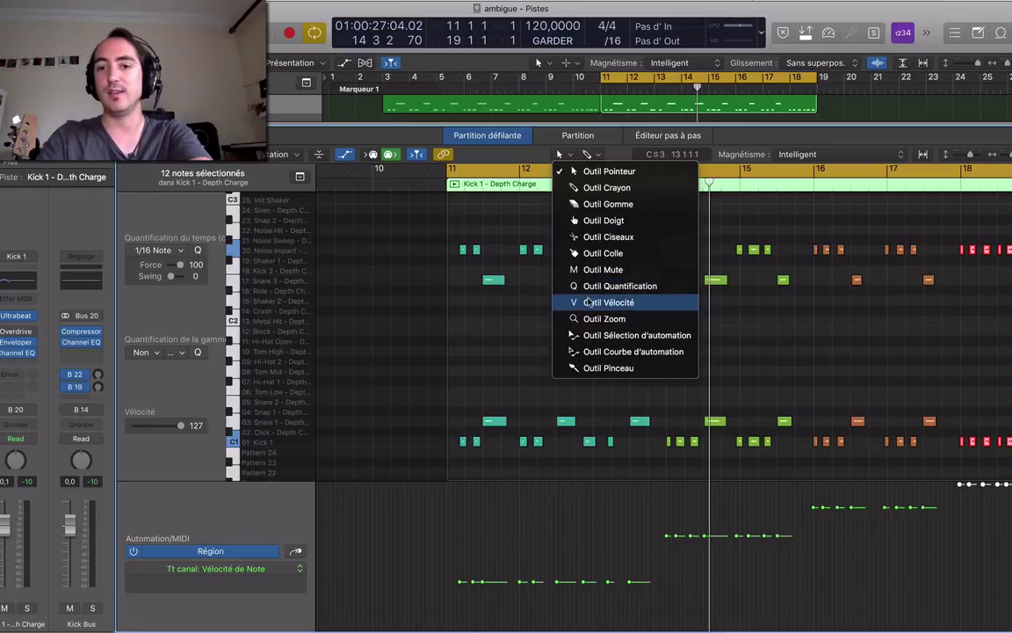
pyautogui.click(588, 301)
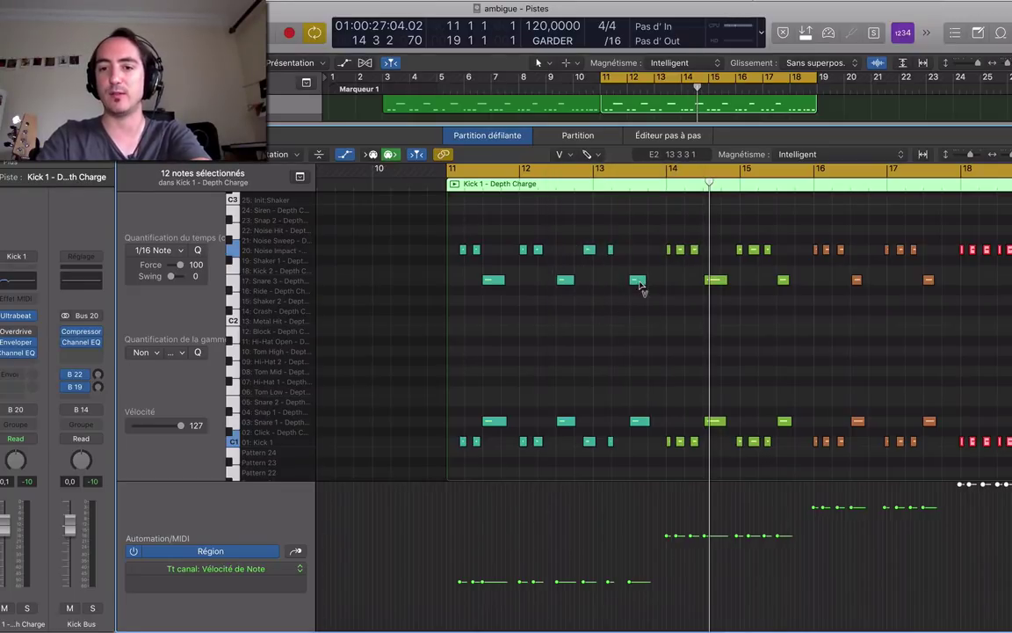
pyautogui.moveTo(639, 282)
pyautogui.mouseDown()
pyautogui.moveTo(645, 352)
pyautogui.moveTo(652, 254)
pyautogui.moveTo(639, 239)
pyautogui.moveTo(640, 300)
pyautogui.moveTo(653, 289)
pyautogui.mouseUp()
pyautogui.moveTo(717, 281); pyautogui.dragTo(714, 263)
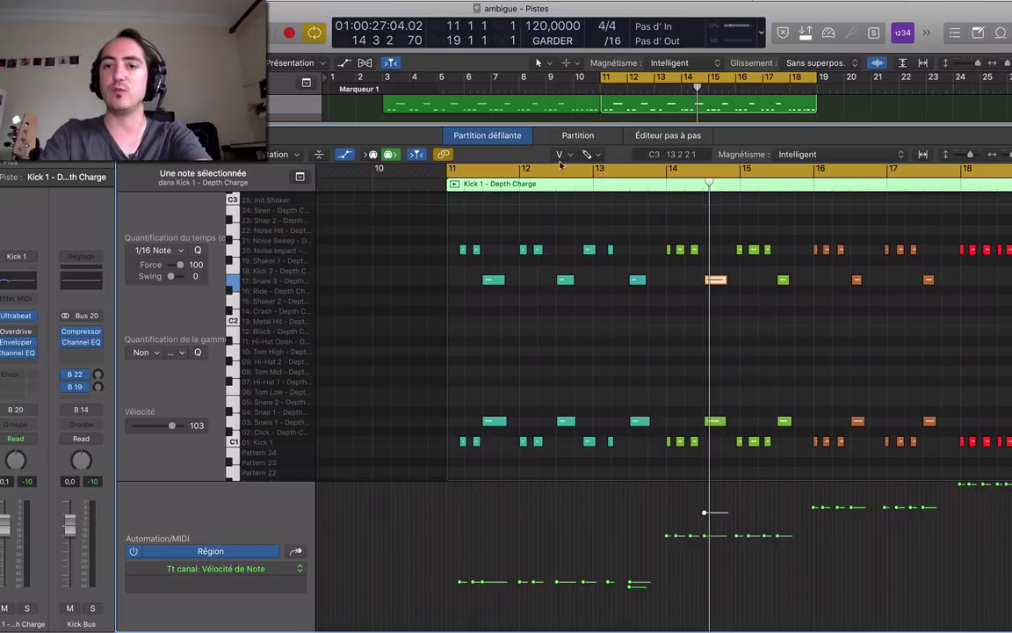
# Restore the Pointer as the main Piano Roll tool and assign the Velocity tool as the secondary tool.
pyautogui.click(562, 154)
pyautogui.click(584, 170)
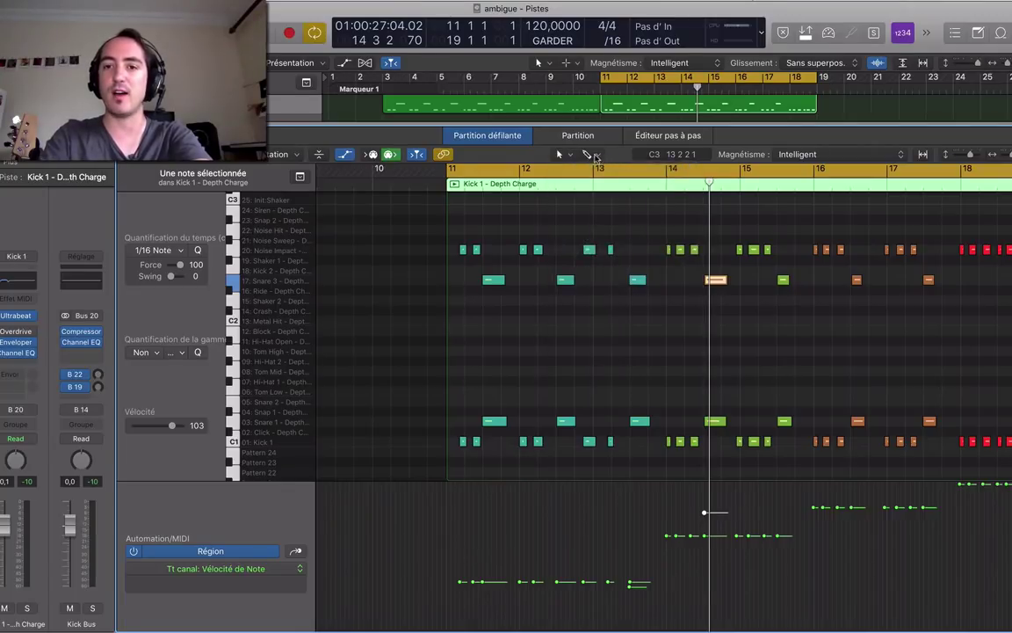
pyautogui.click(590, 155)
pyautogui.click(615, 302)
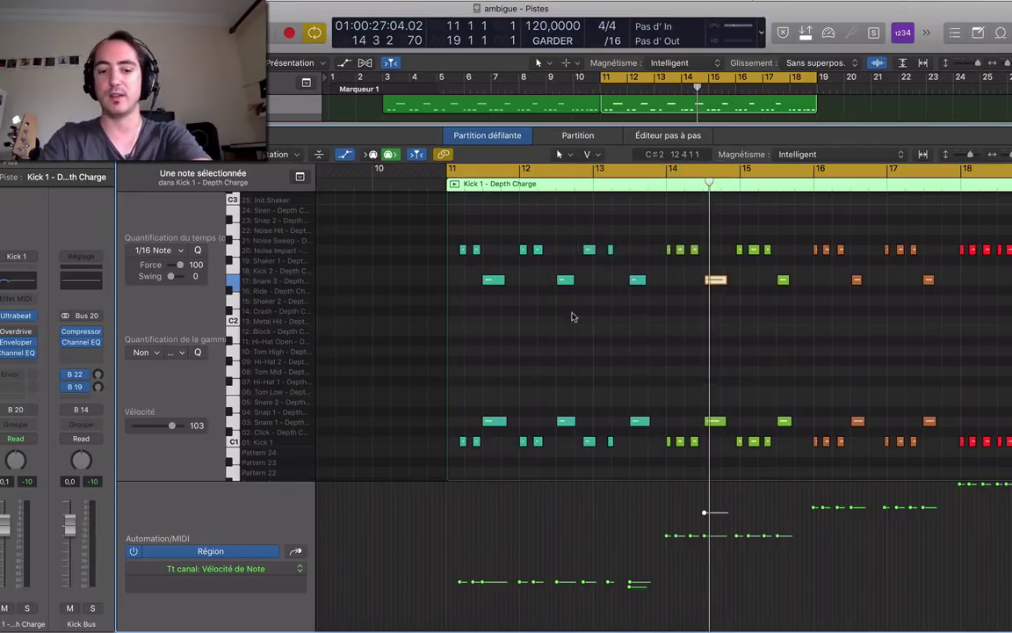
# Set Snare 3 velocities to 17 in bar 12 and 1 in bar 13, the late bar-12 Kick 1 to 85, and bar 13's Snare 1 to 70.
pyautogui.press('super')
pyautogui.moveTo(568, 285); pyautogui.dragTo(570, 355)
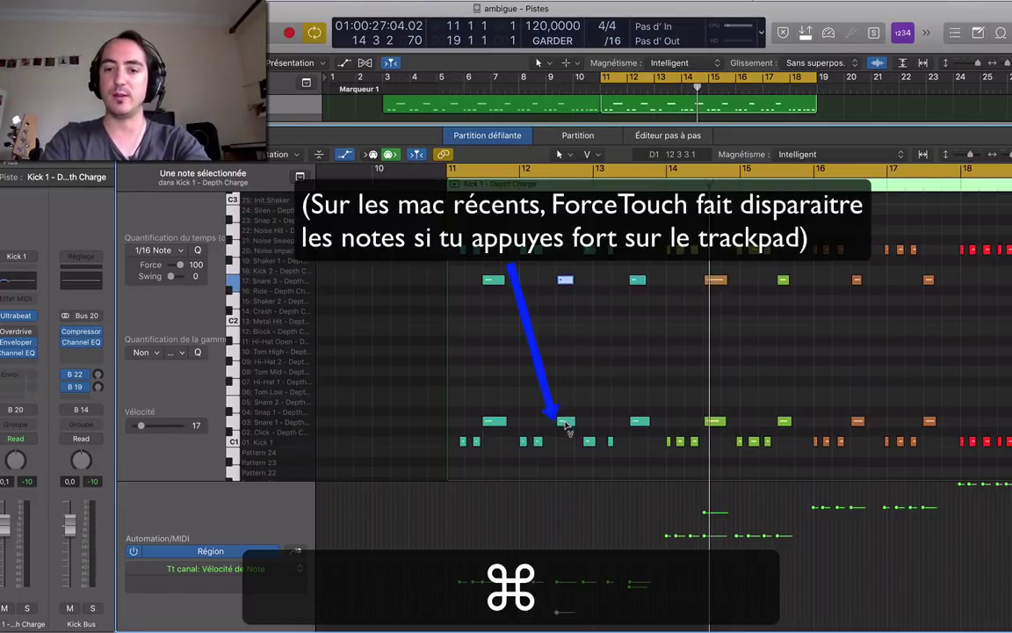
pyautogui.moveTo(591, 440); pyautogui.dragTo(592, 389)
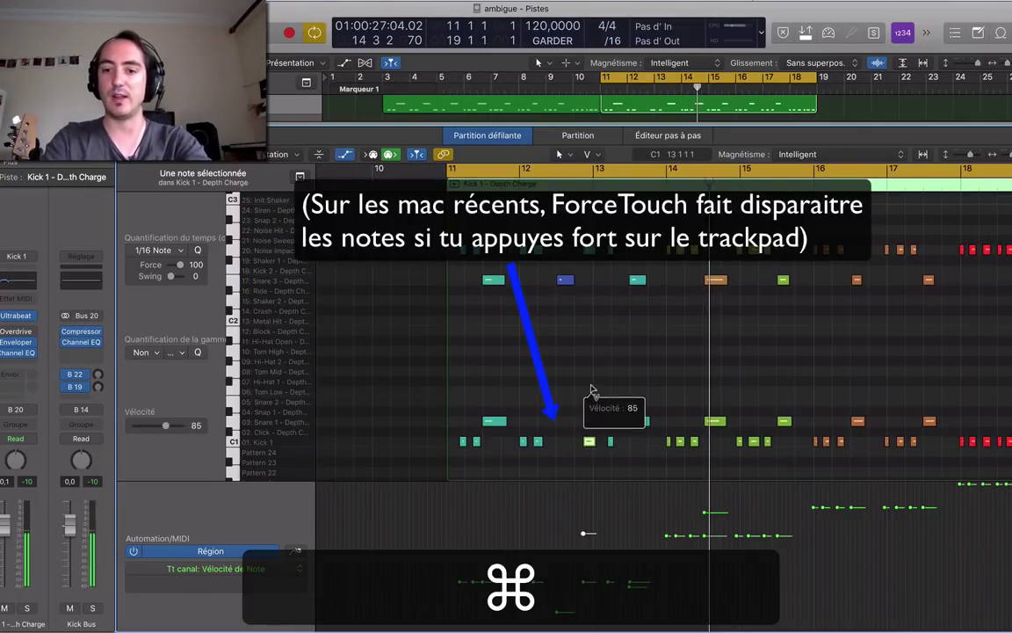
pyautogui.moveTo(640, 424); pyautogui.dragTo(653, 355)
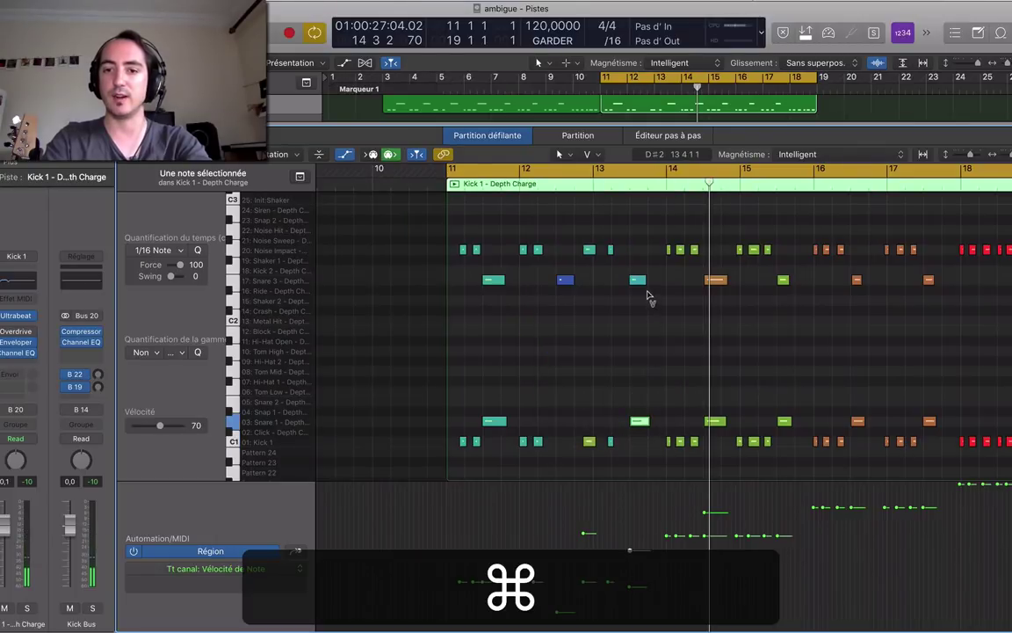
pyautogui.moveTo(637, 281); pyautogui.dragTo(641, 344)
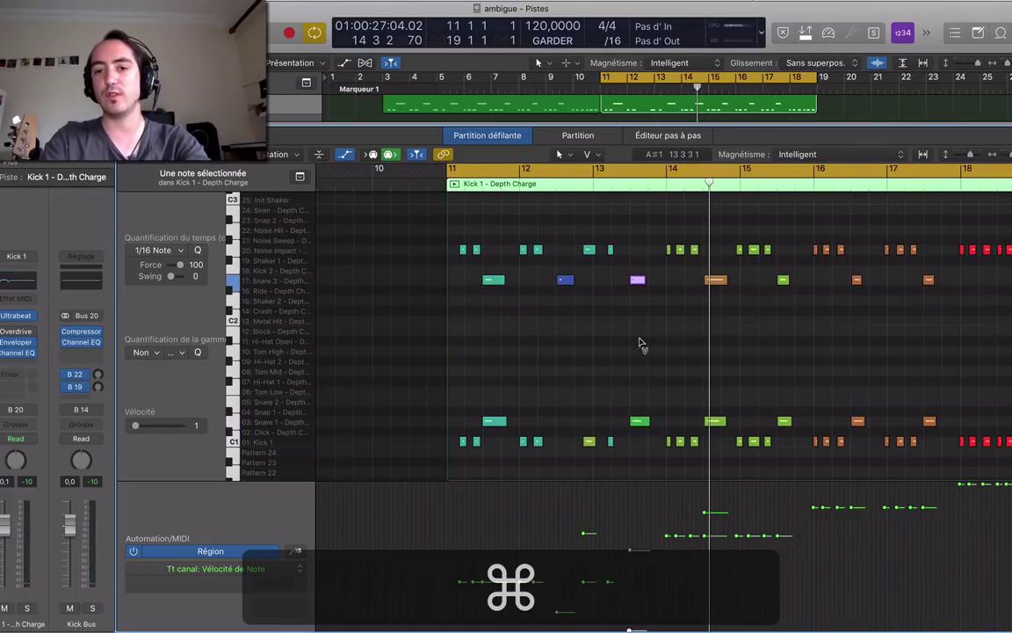
# Change the secondary Piano Roll tool to the Pointer.
pyautogui.click(597, 157)
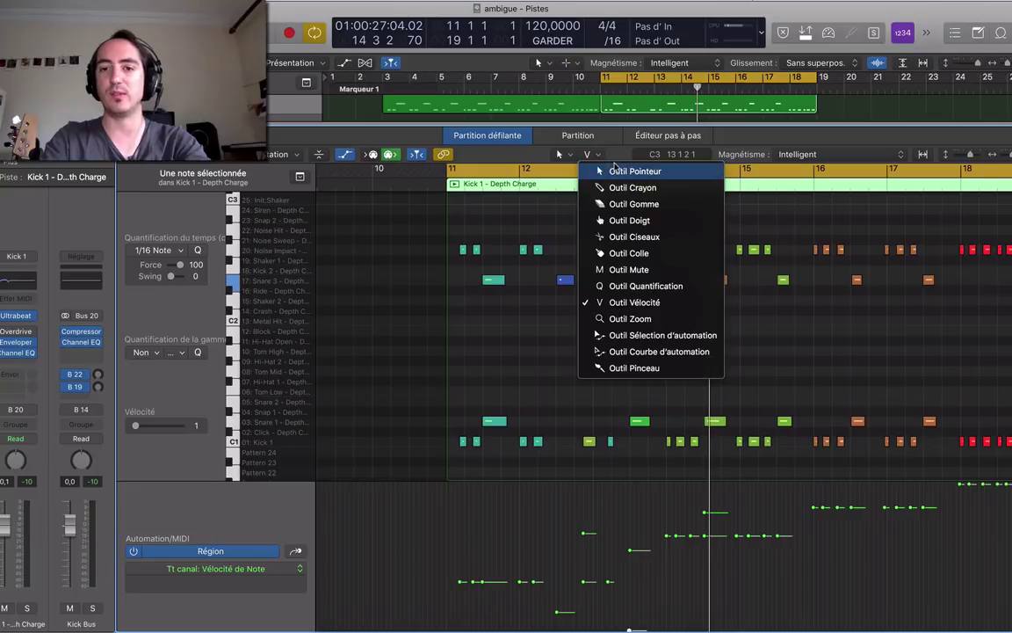
pyautogui.click(615, 170)
pyautogui.click(589, 155)
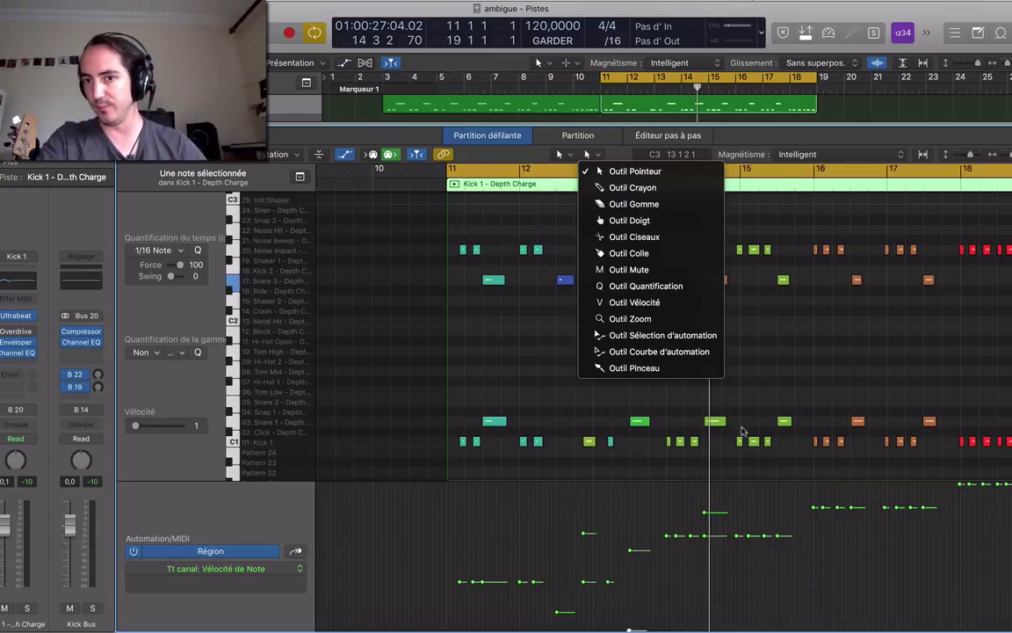
pyautogui.click(818, 309)
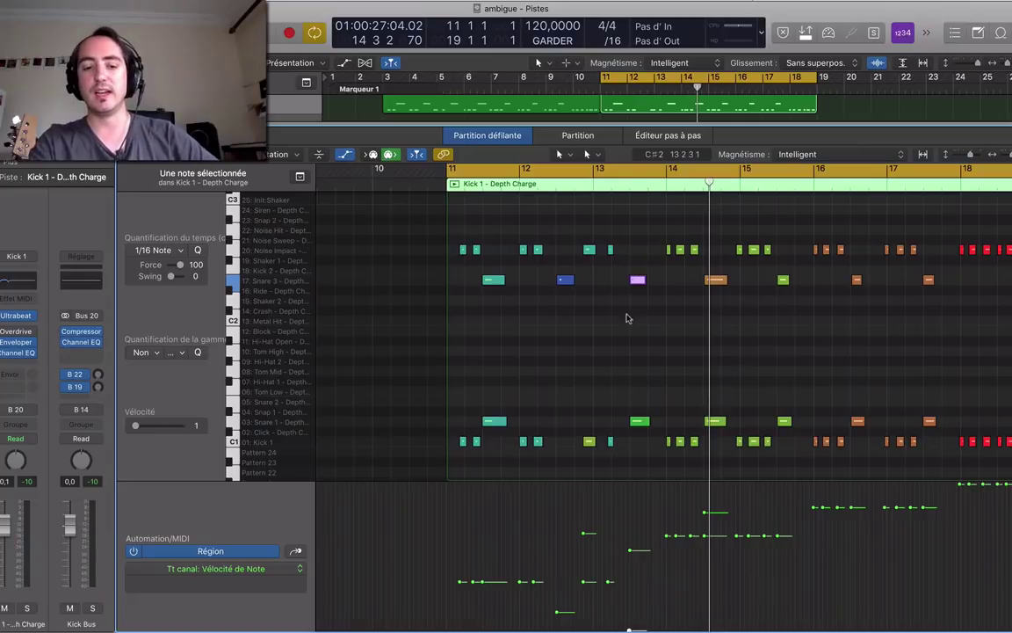
# Adjust individual snare velocities in bars 14 to 17, setting bar 14's Snare 3 to 102 and Snare 1 to 95 and bar 16's Snare 1 to 119.
pyautogui.press('ctrl+super')
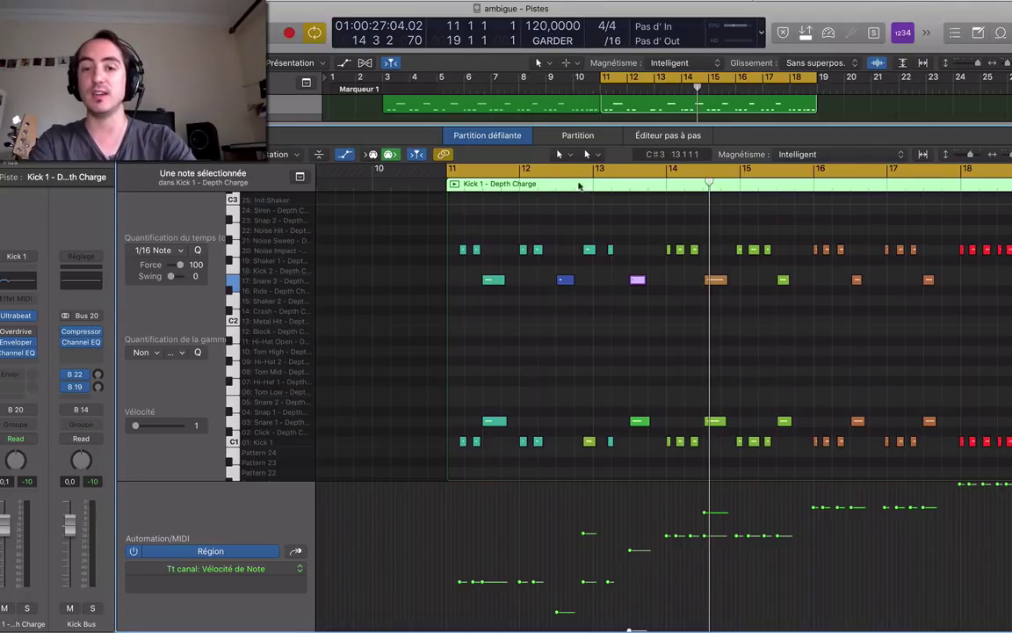
pyautogui.press('ctrl')
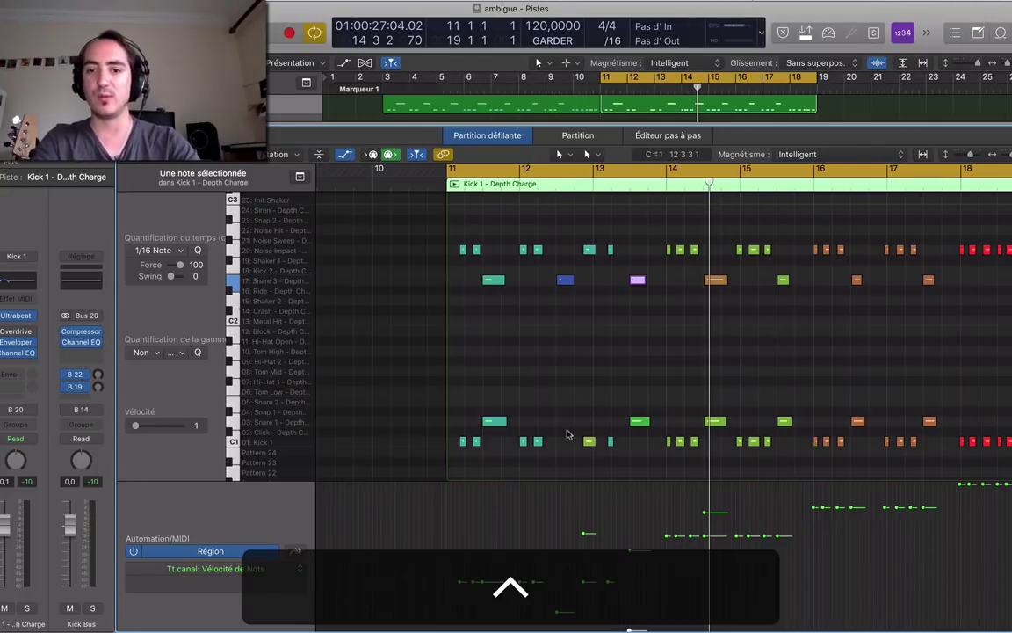
pyautogui.press('super')
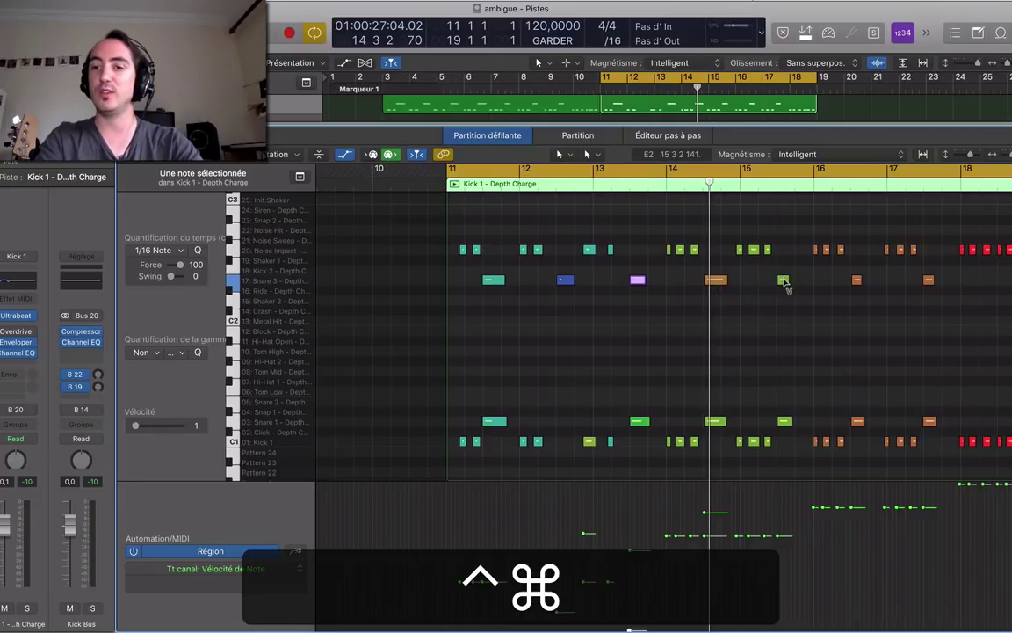
pyautogui.moveTo(720, 282); pyautogui.dragTo(724, 379)
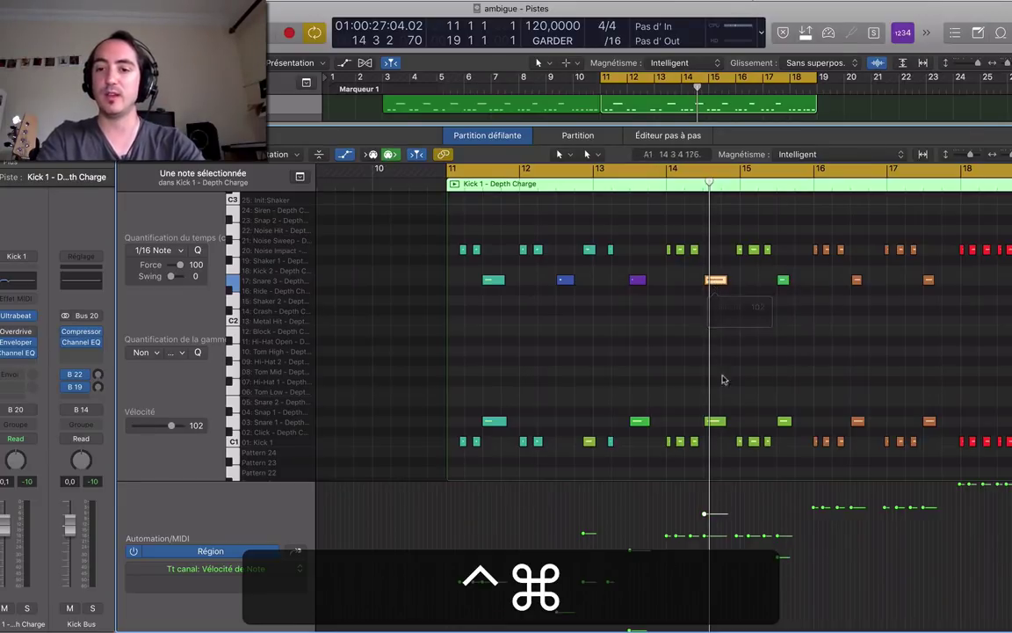
pyautogui.click(716, 421)
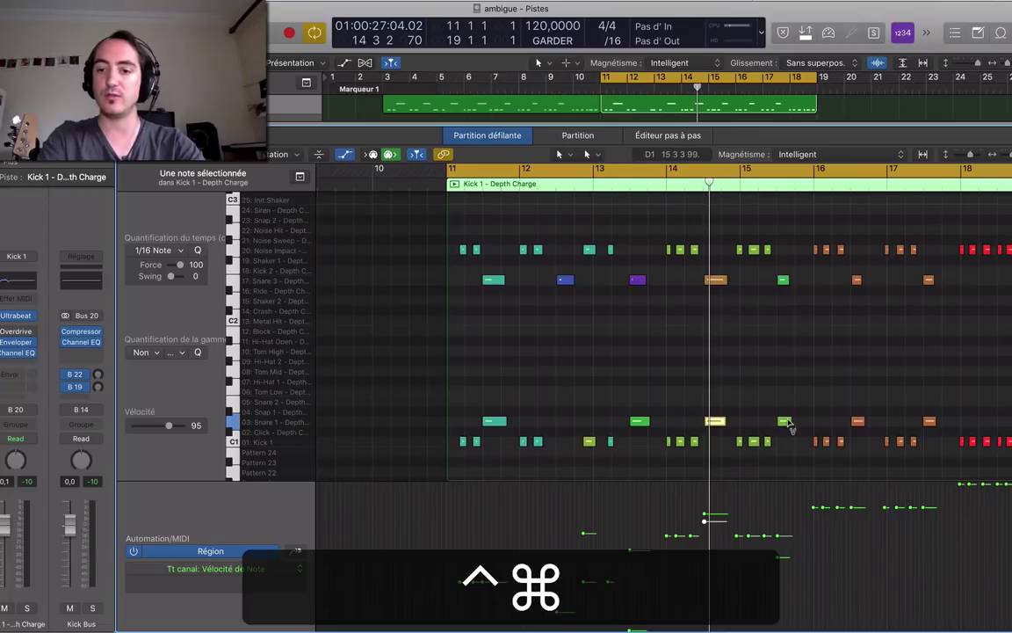
pyautogui.moveTo(861, 424); pyautogui.dragTo(861, 409)
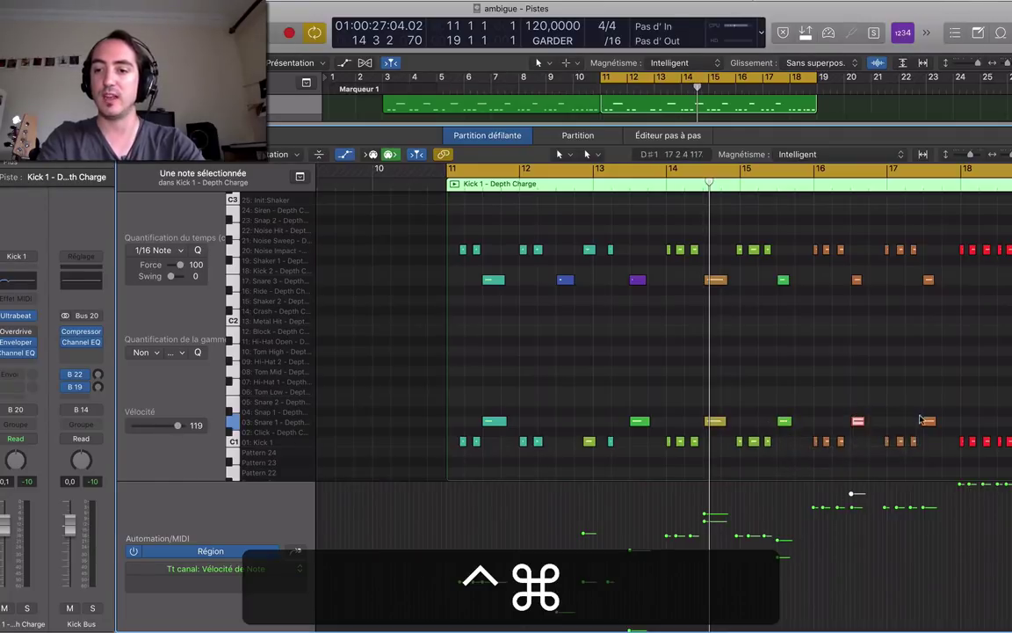
pyautogui.moveTo(929, 421); pyautogui.dragTo(929, 413)
# Raise the Kick 1 and Snare 1 velocities in bars 16 and 17 as a group, and lower those around bar 13 together.
pyautogui.moveTo(905, 377); pyautogui.dragTo(800, 450)
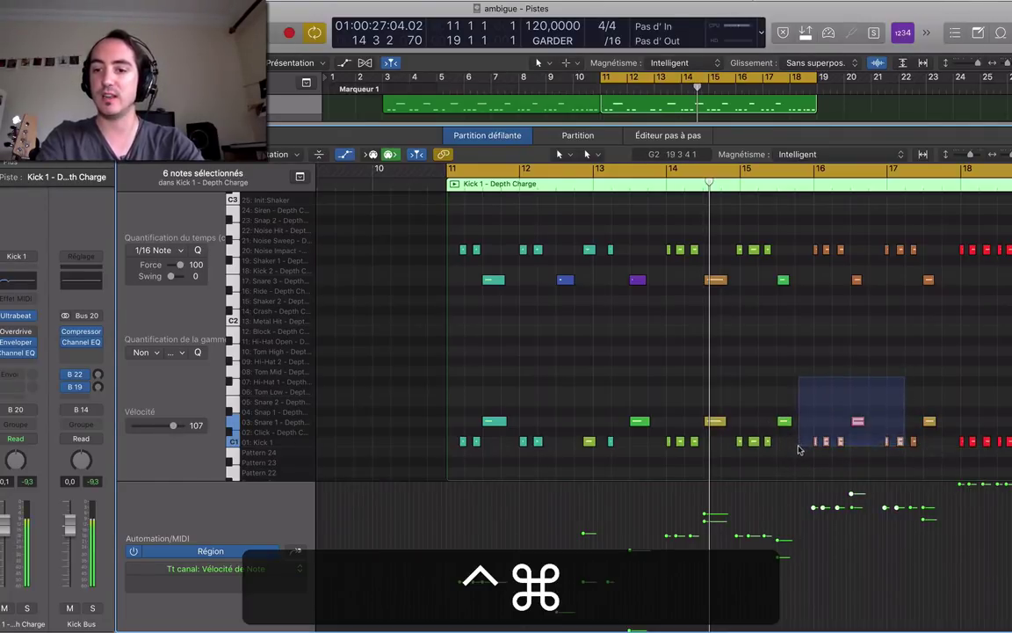
pyautogui.click(857, 421)
pyautogui.moveTo(858, 404); pyautogui.dragTo(576, 461)
pyautogui.moveTo(643, 425); pyautogui.dragTo(642, 429)
pyautogui.click(628, 408)
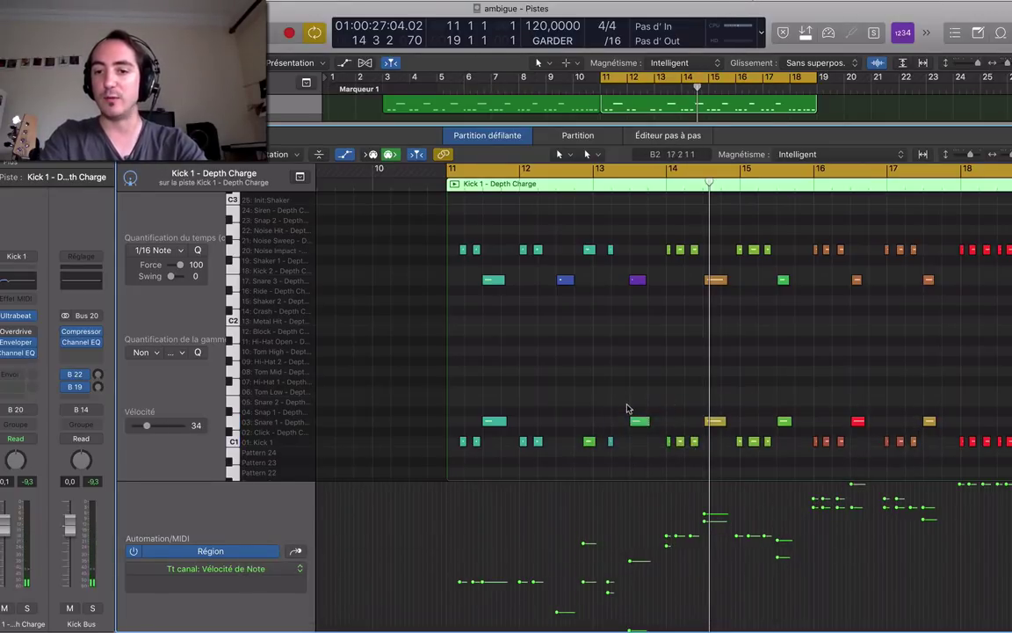
# Raise the velocities of the three Kick 1 and Snare 1 notes around bar 13 together, to a displayed value of 53.
pyautogui.moveTo(656, 384); pyautogui.dragTo(572, 455)
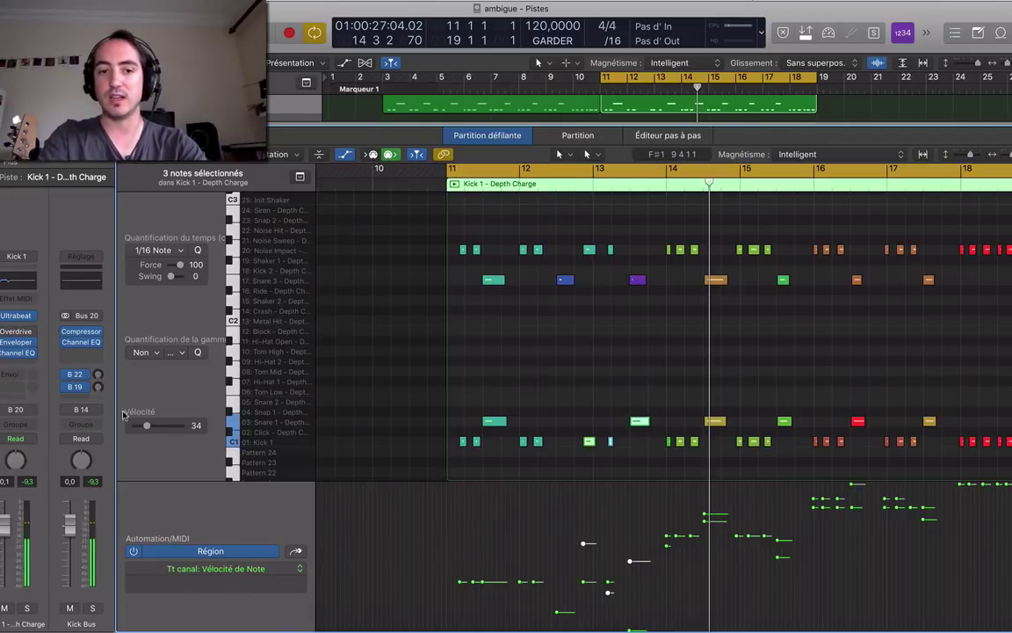
pyautogui.moveTo(126, 422); pyautogui.dragTo(145, 425)
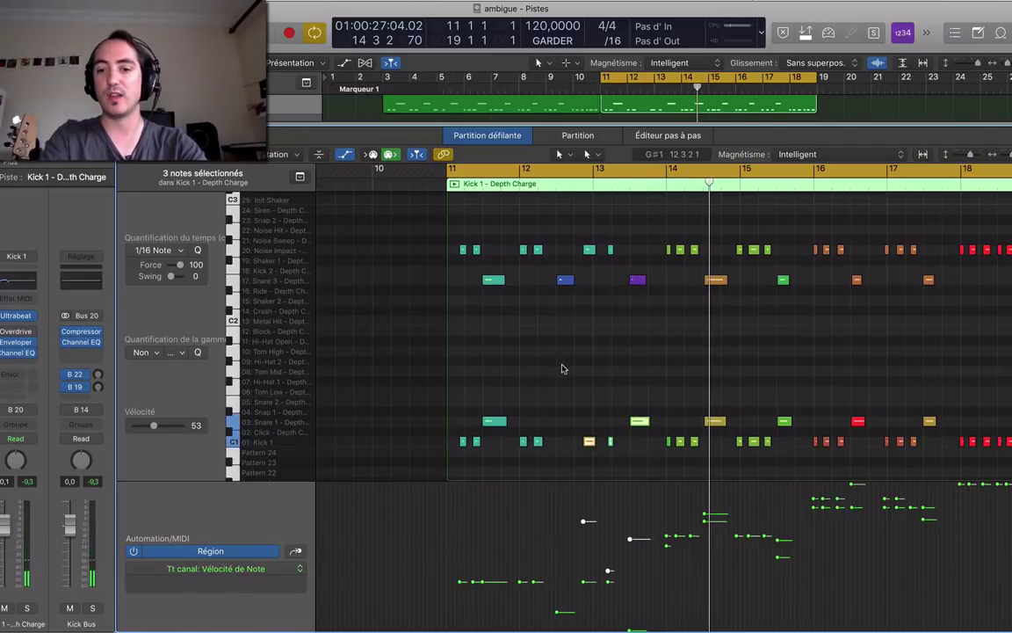
pyautogui.click(346, 155)
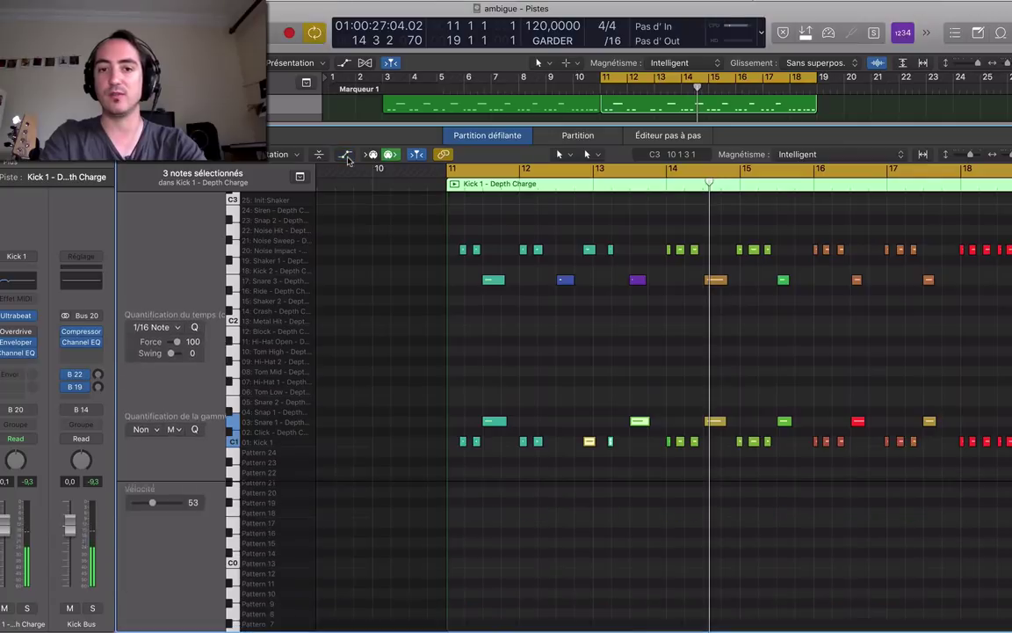
pyautogui.click(346, 156)
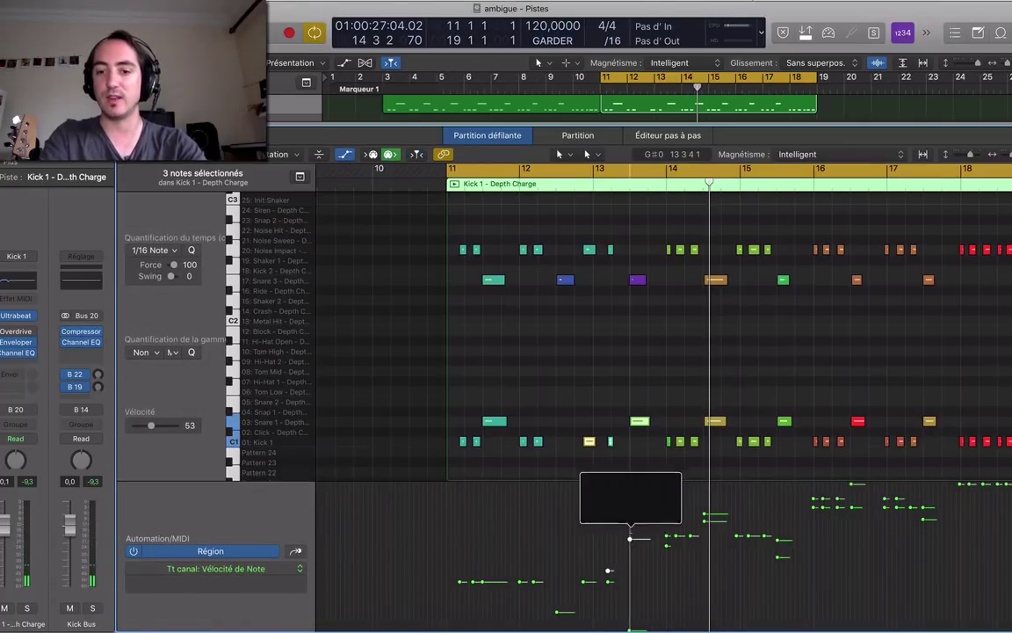
# Raise the velocities of the Kick 1 and Snare 1 notes around bar 13 together, to a displayed 66, and select the Snare 3 notes in bars 12 and 13.
pyautogui.moveTo(630, 538)
pyautogui.mouseDown()
pyautogui.moveTo(630, 519)
pyautogui.moveTo(630, 551)
pyautogui.mouseUp()
pyautogui.click(643, 472)
pyautogui.moveTo(652, 391); pyautogui.dragTo(584, 473)
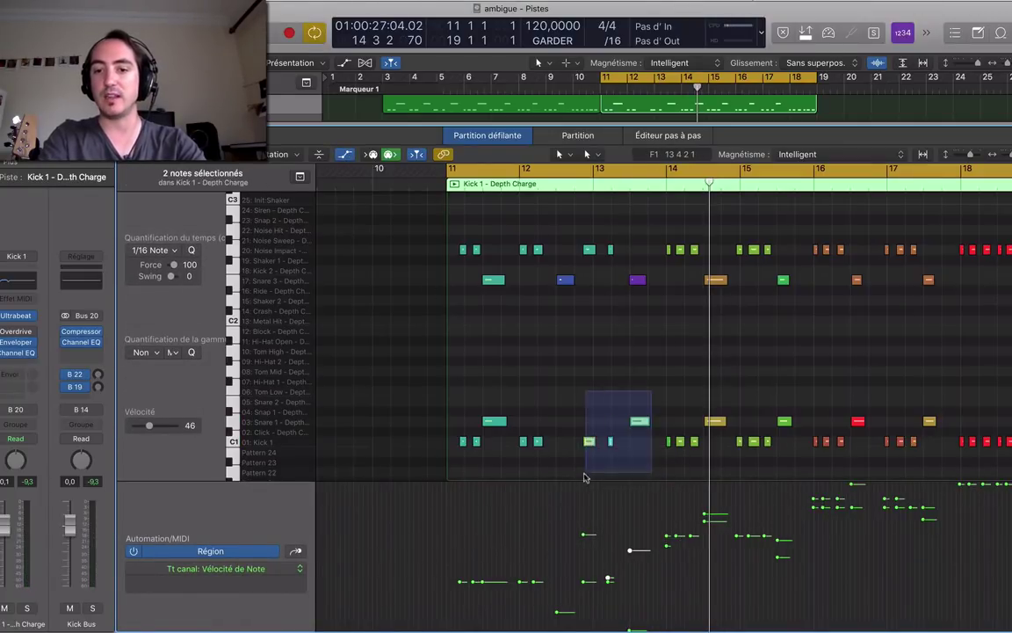
pyautogui.moveTo(639, 423); pyautogui.dragTo(642, 395)
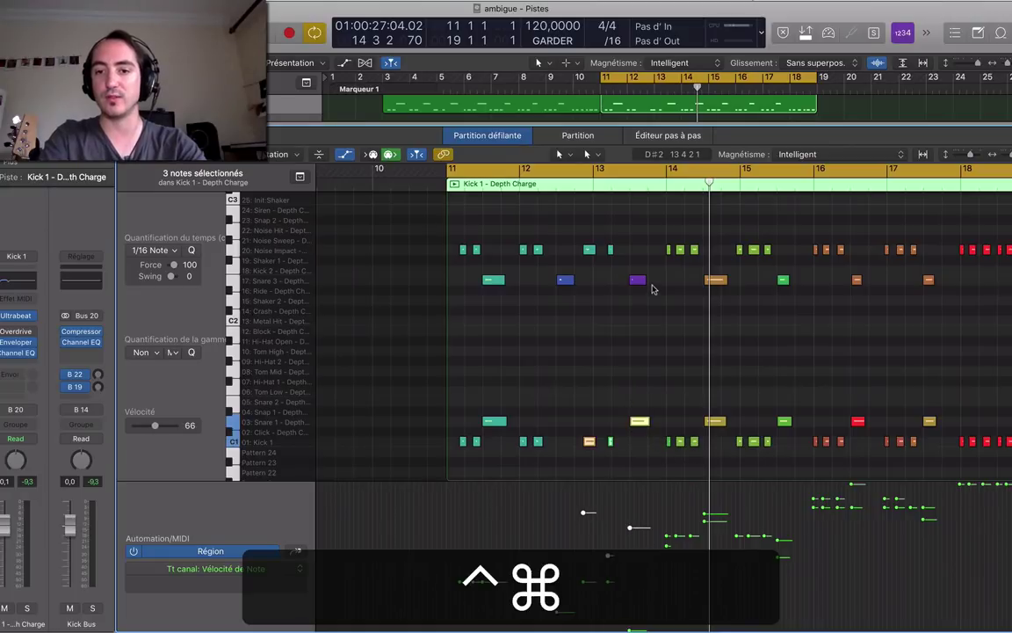
pyautogui.moveTo(652, 288); pyautogui.dragTo(540, 299)
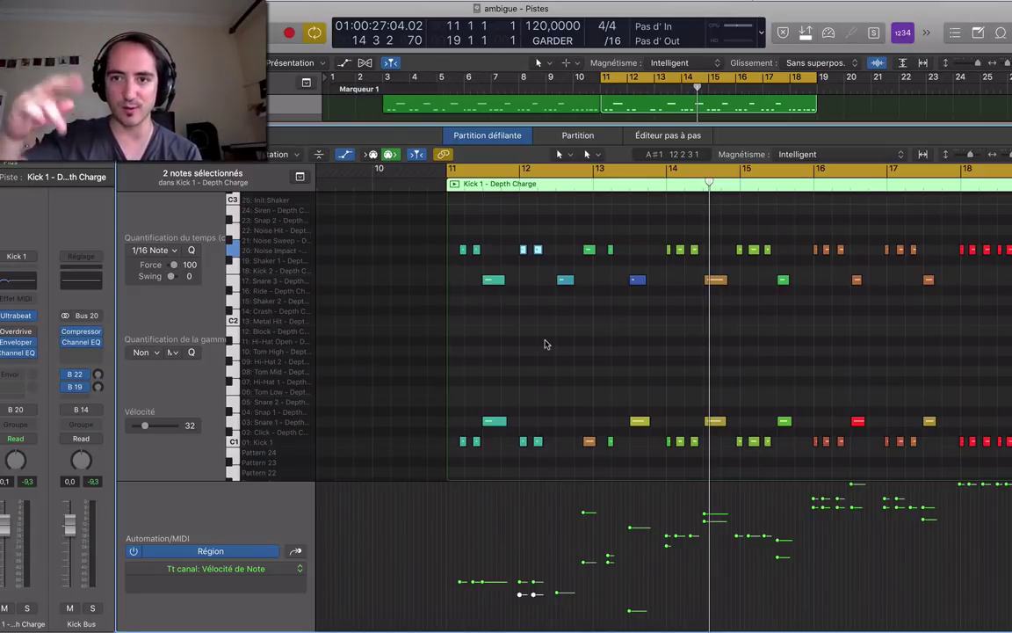
# Play back the cycle from bar 11, muting and unmuting the Kick 1 - Depth Charge track to compare the mix with and without the drums.
pyautogui.press('space')
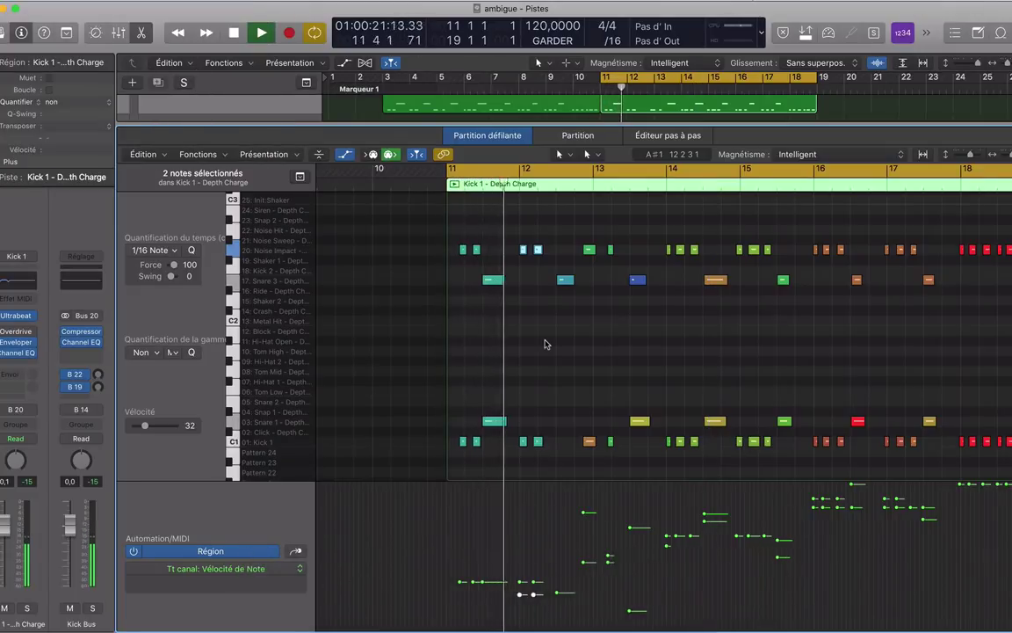
pyautogui.press('x')
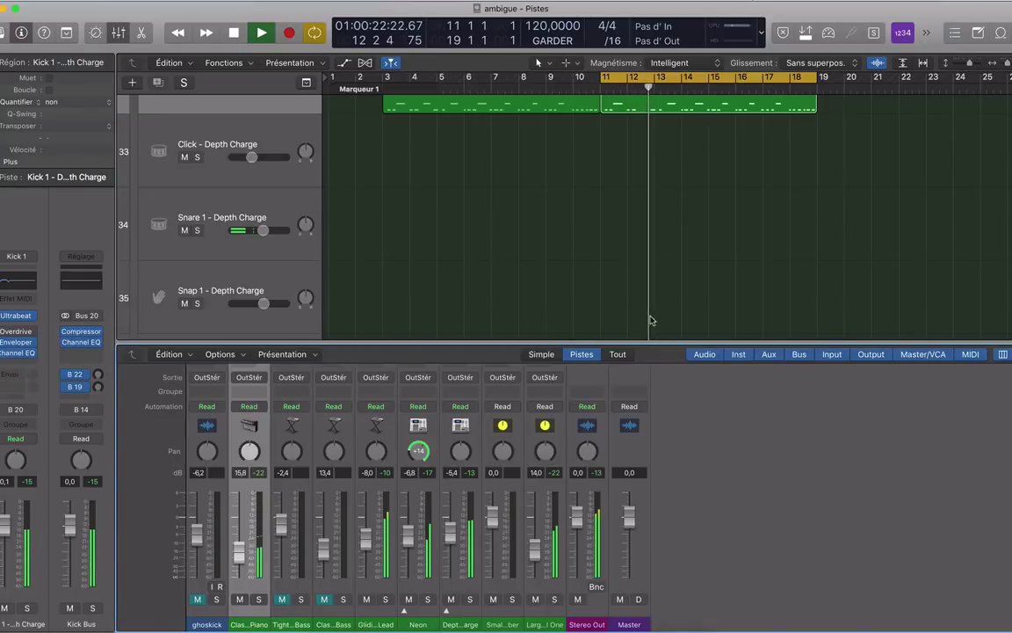
pyautogui.press('x')
pyautogui.scroll(10, 650, 317)
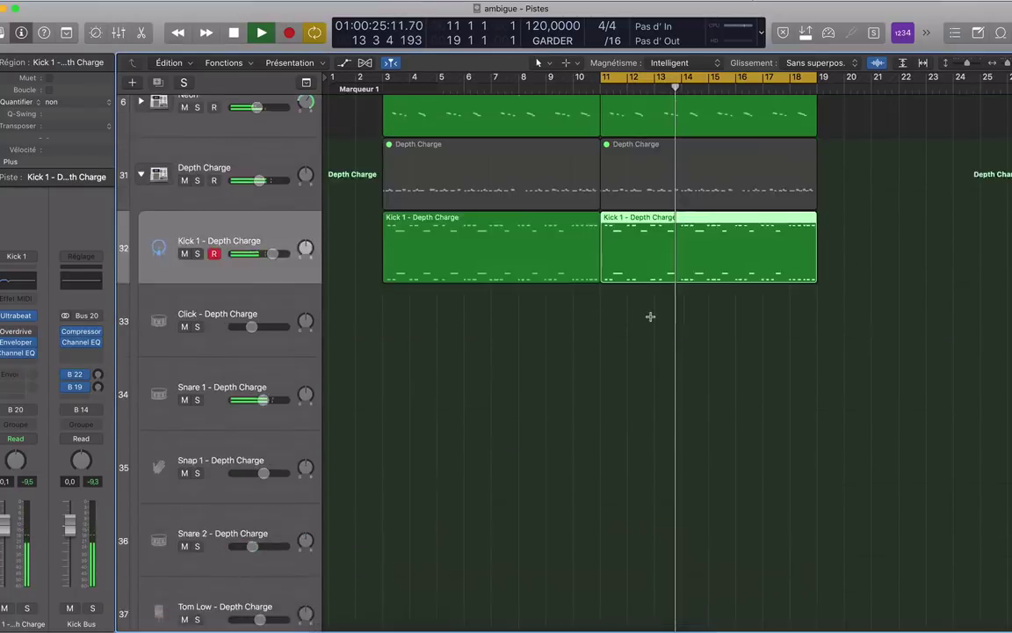
pyautogui.click(184, 392)
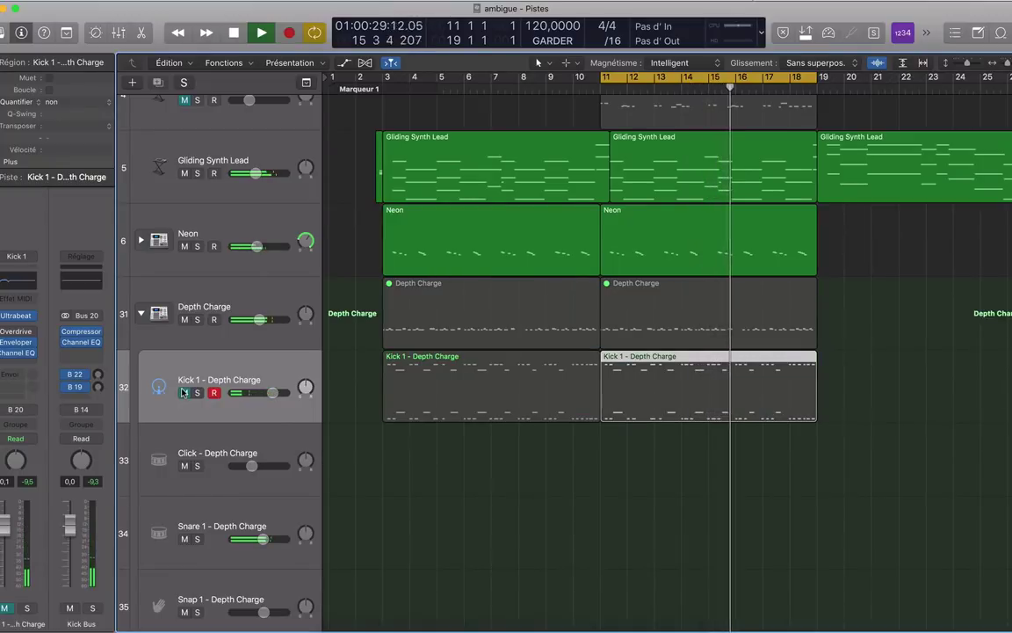
pyautogui.click(183, 392)
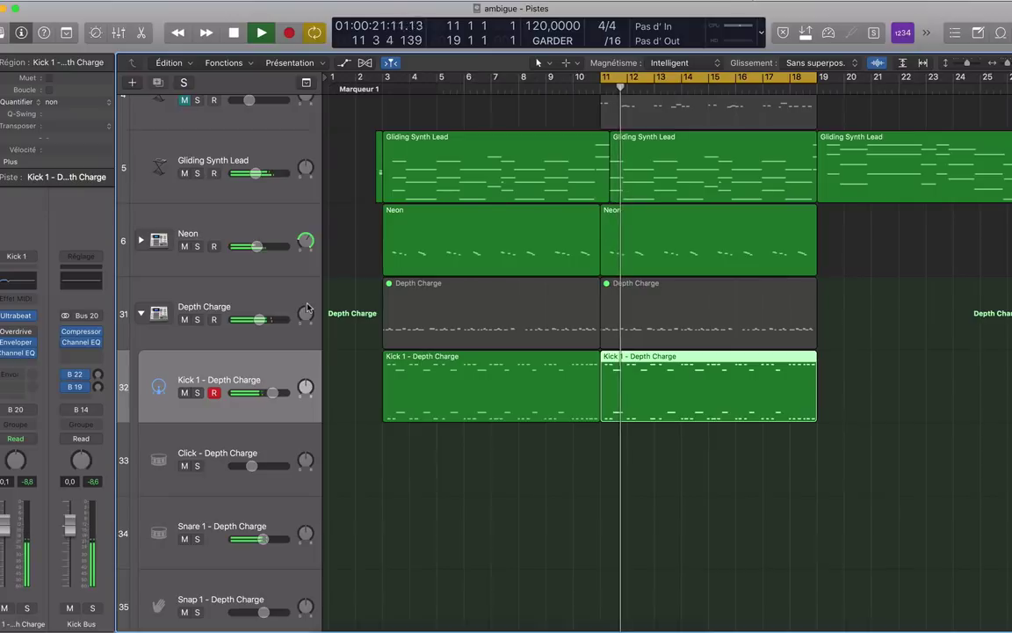
pyautogui.press('space')
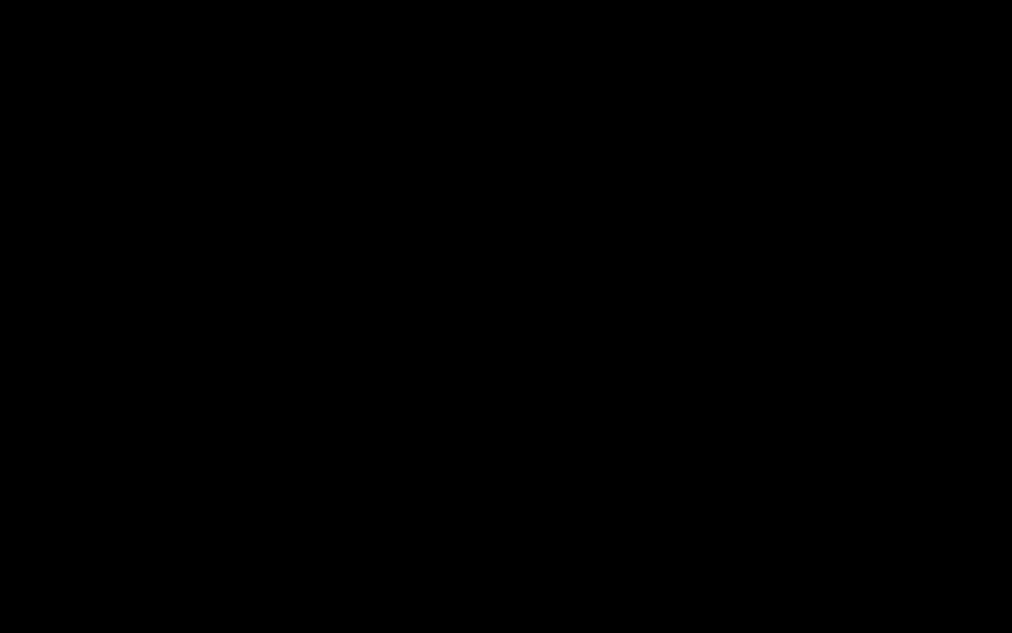